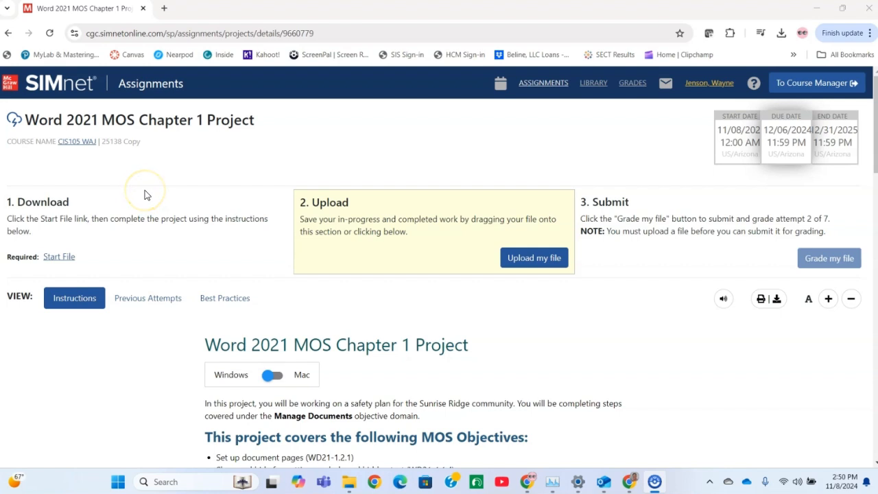
Step: Download the Word 2021 MOS Chapter 1 Project start file and open it in a maximized Word window with editing enabled
left_click(60, 259)
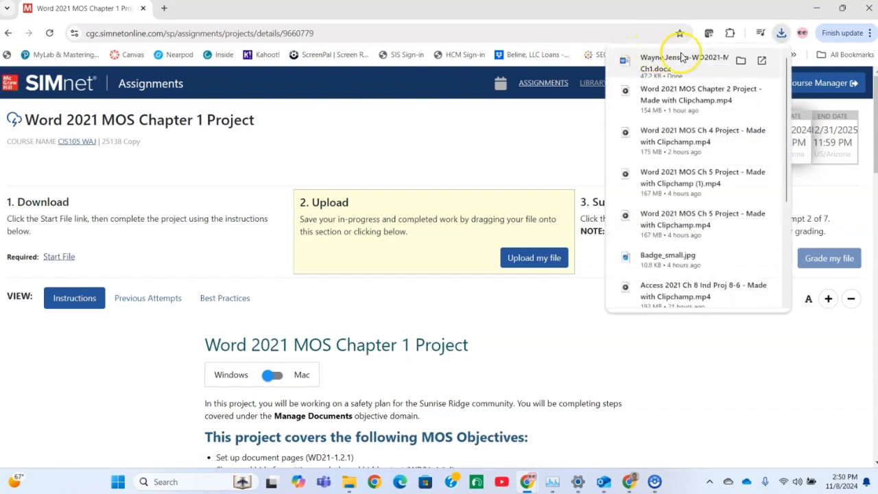
left_click(760, 56)
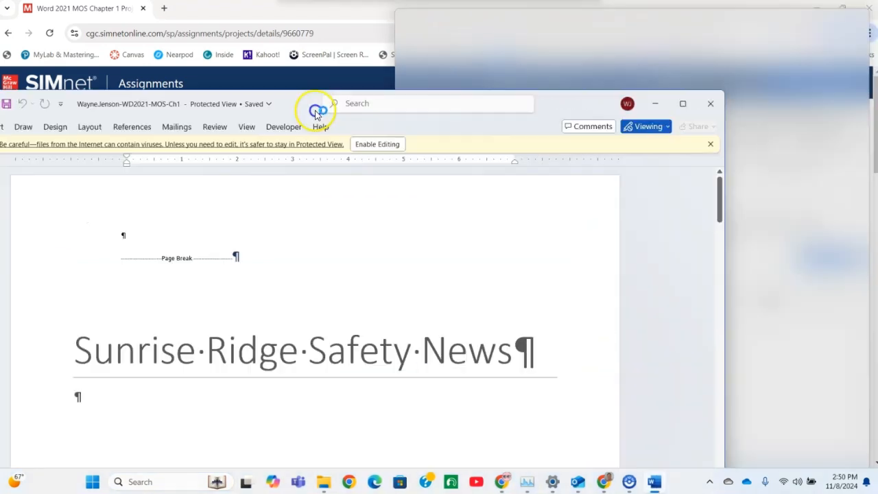
left_click_drag(318, 110, 190, 62)
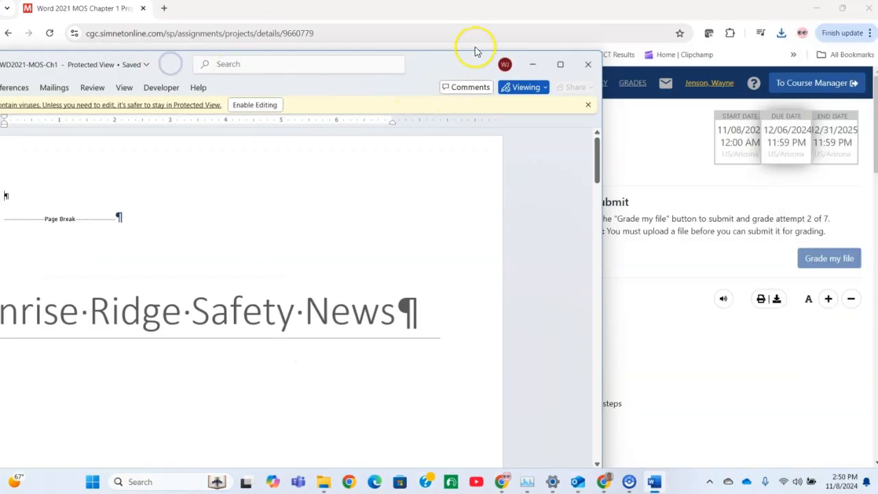
left_click(560, 64)
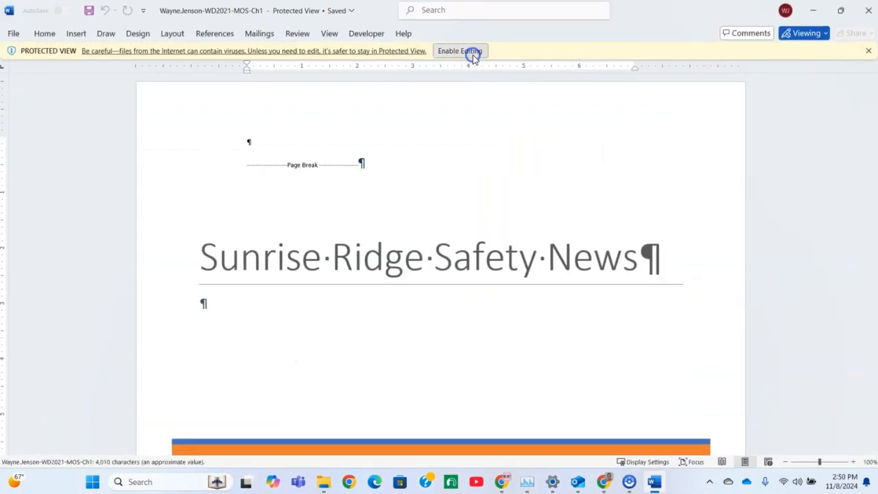
left_click(472, 52)
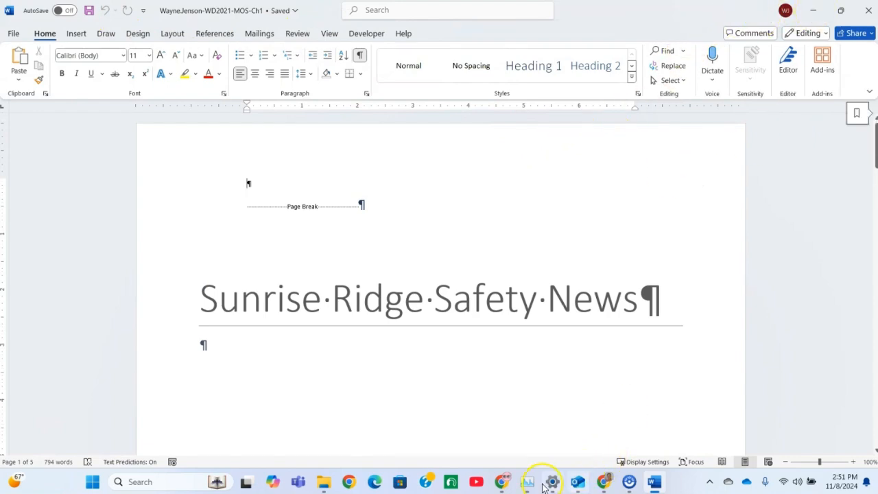
Step: Switch to the SIMnet project instructions in Chrome and uncheck and recheck the completion marks of steps 1 and 2
left_click(812, 12)
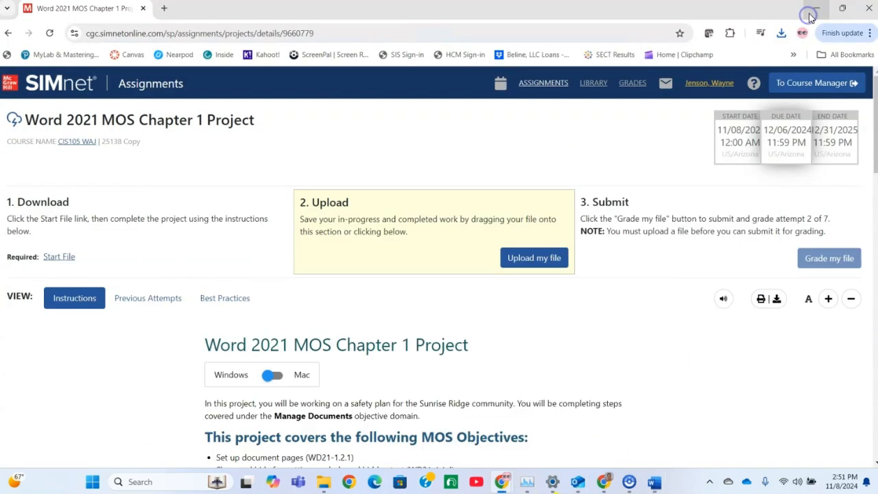
scroll(385, 336, "down", 5)
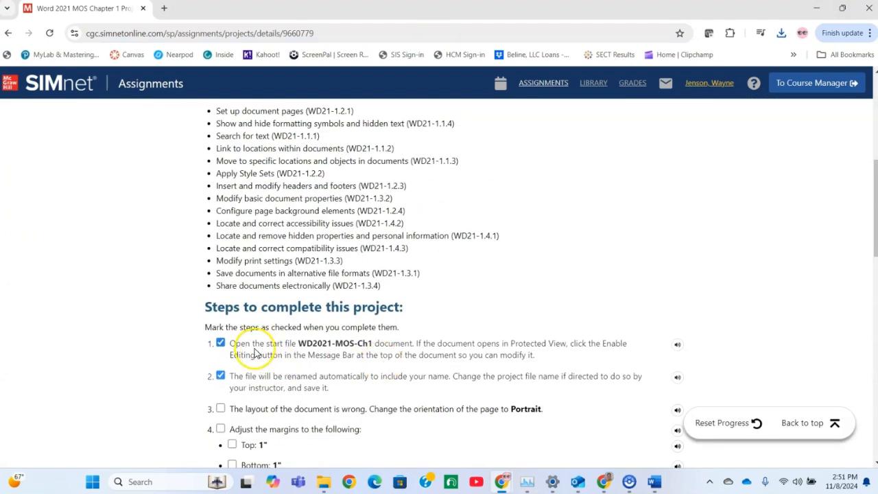
left_click(220, 344)
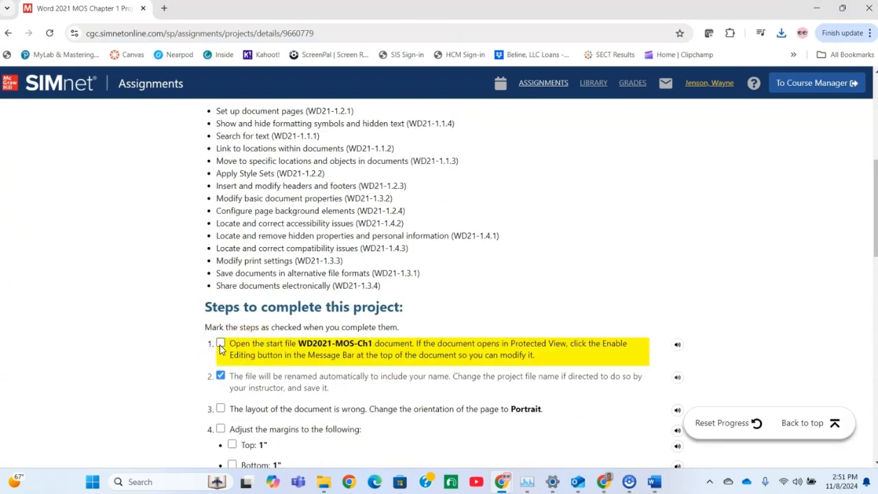
left_click(220, 344)
left_click(220, 375)
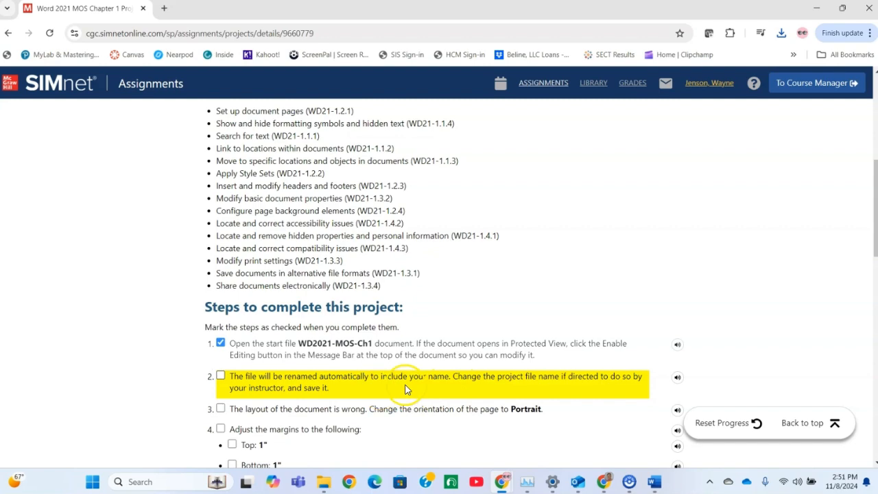
left_click(220, 376)
scroll(425, 333, "down", 3)
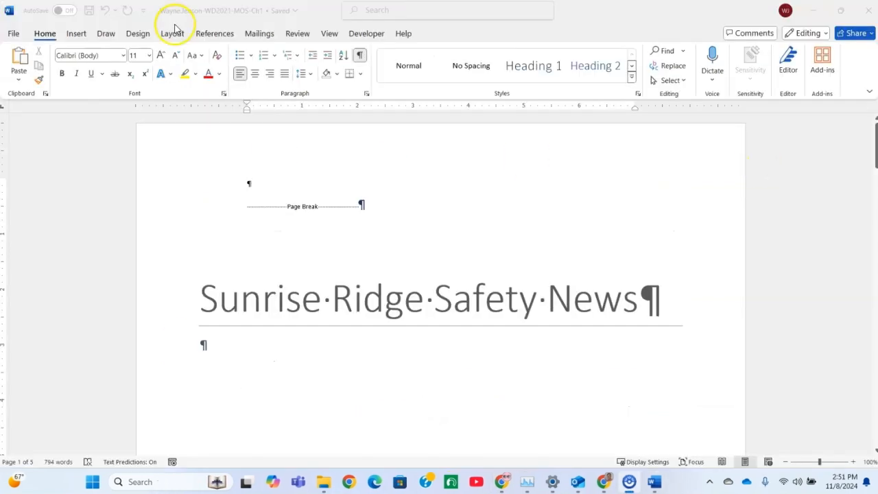
Step: Switch to the Word document and change its page orientation to Portrait
left_click(170, 33)
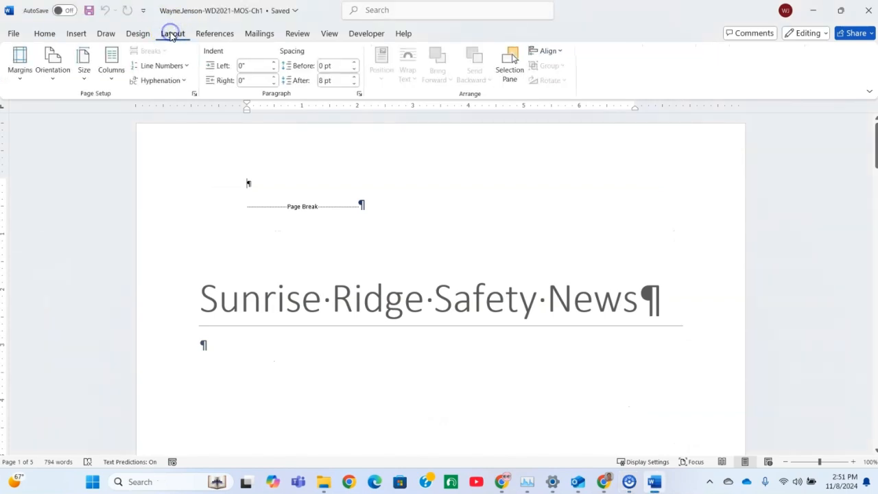
left_click(55, 78)
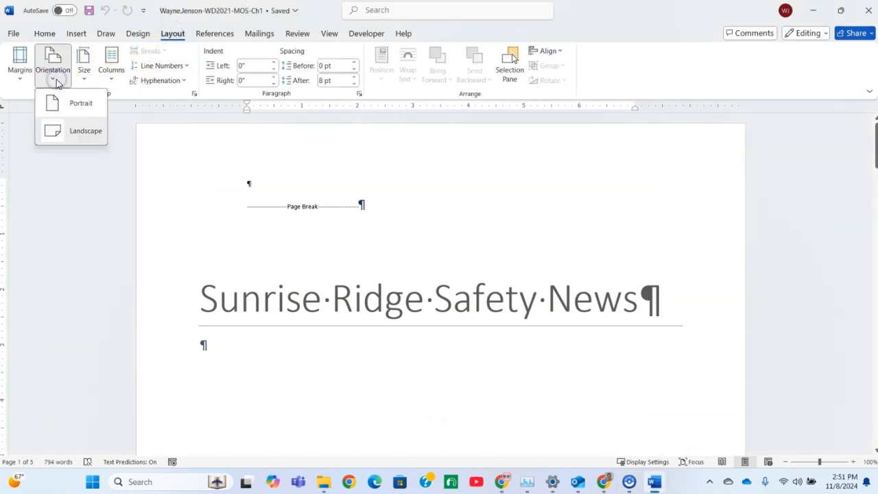
left_click(63, 114)
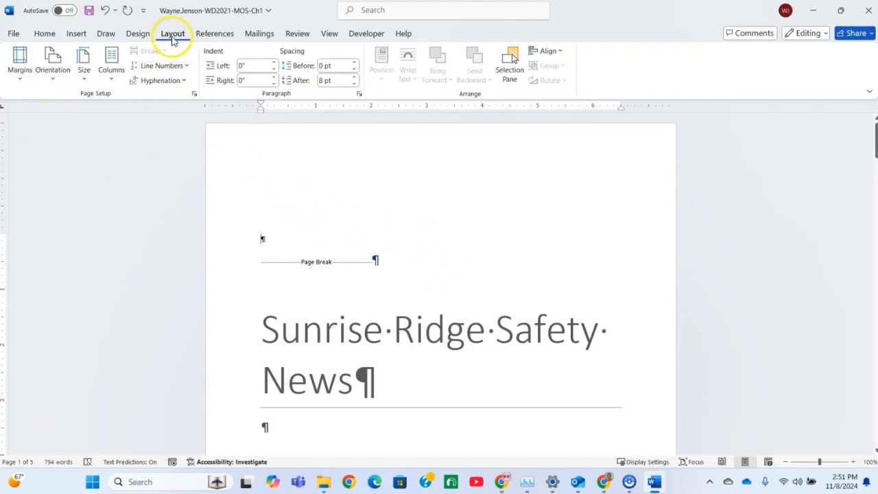
Step: Set custom margins for the whole document: 1" top and bottom, 1.25" left and right
left_click(19, 66)
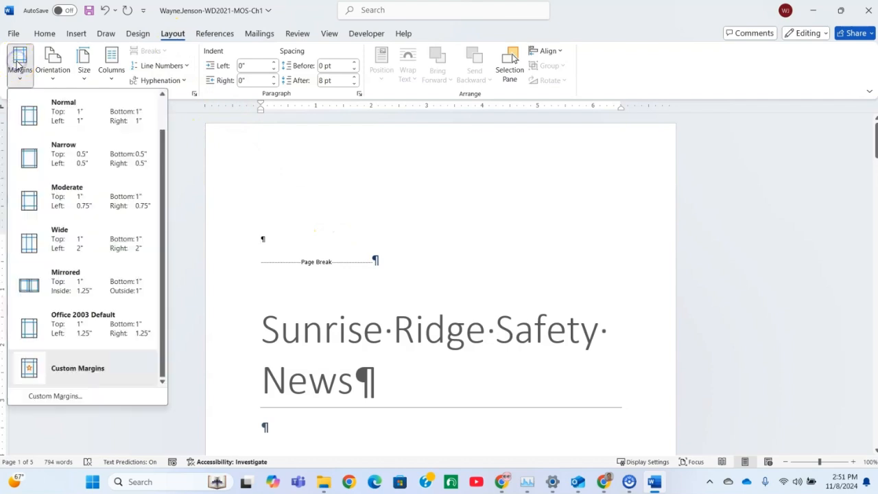
left_click(54, 397)
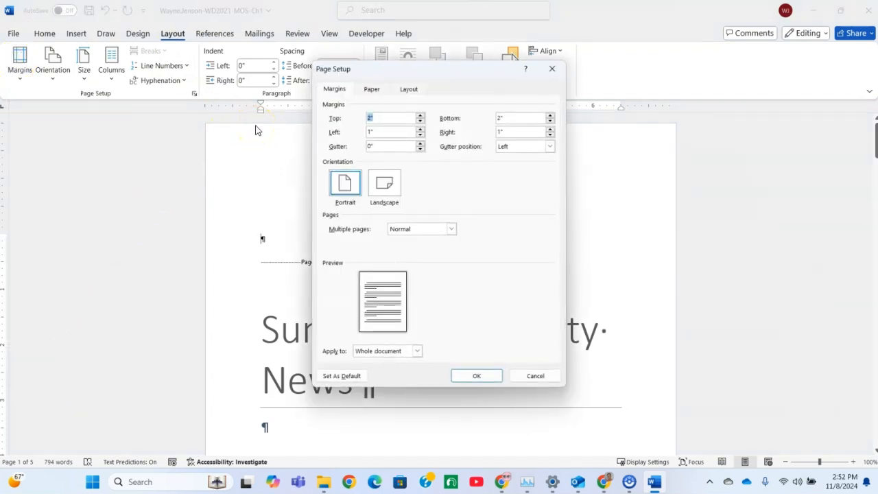
type("1")
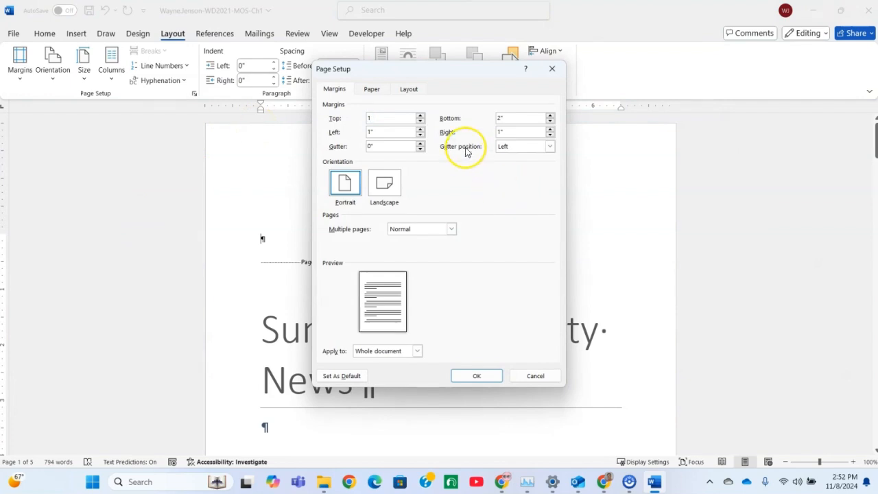
left_click(503, 119)
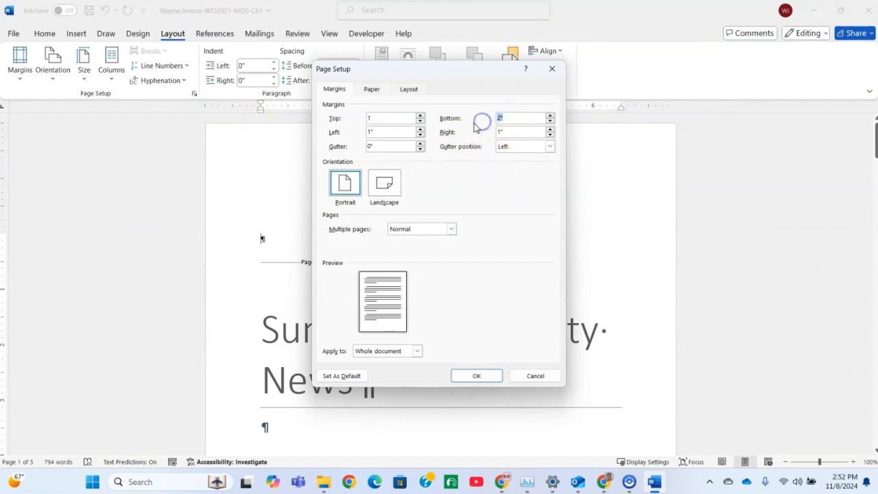
left_click(372, 132)
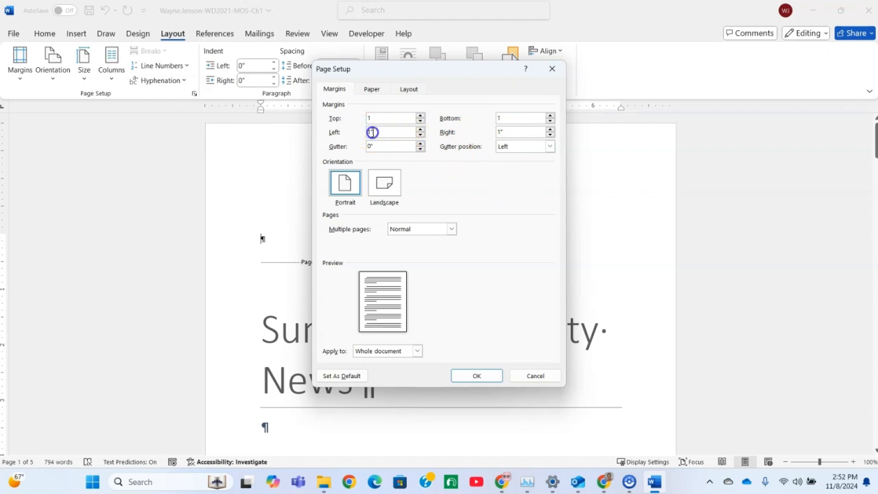
left_click(370, 132)
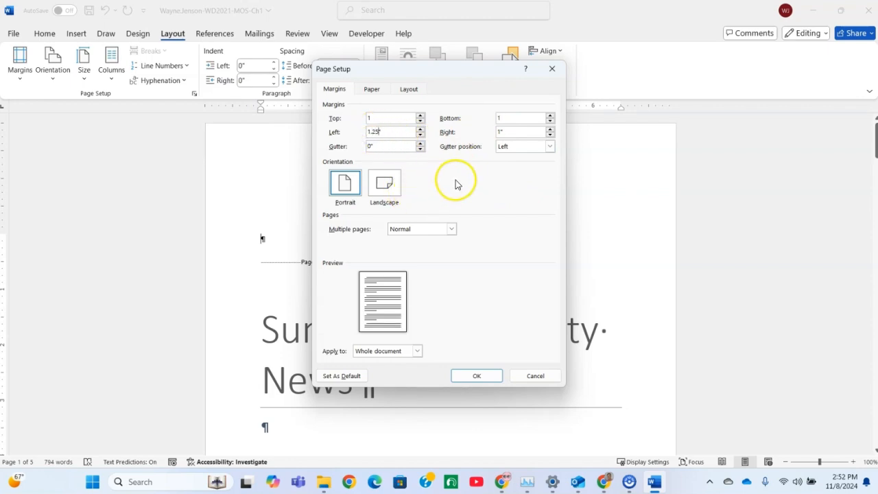
left_click(500, 134)
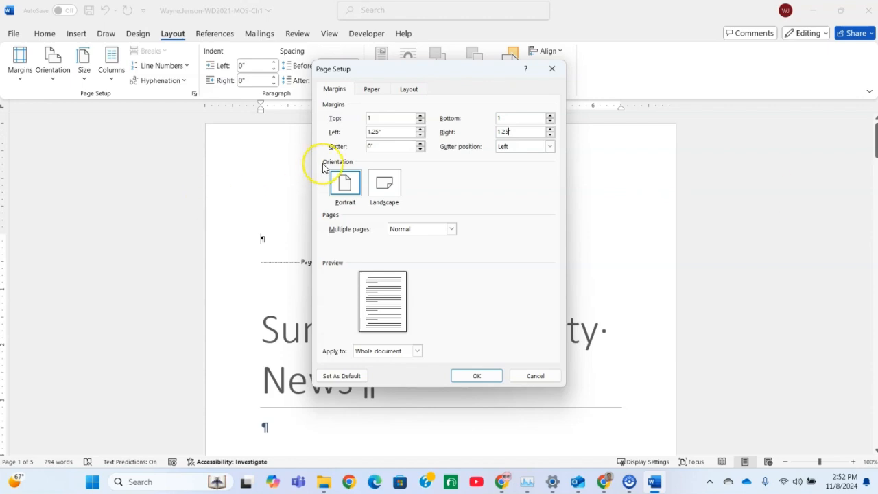
key("BackSpace")
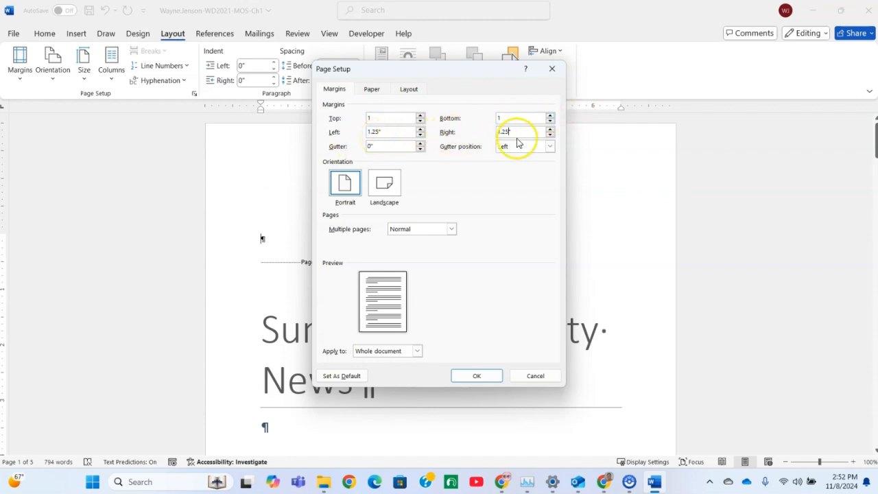
left_click(480, 383)
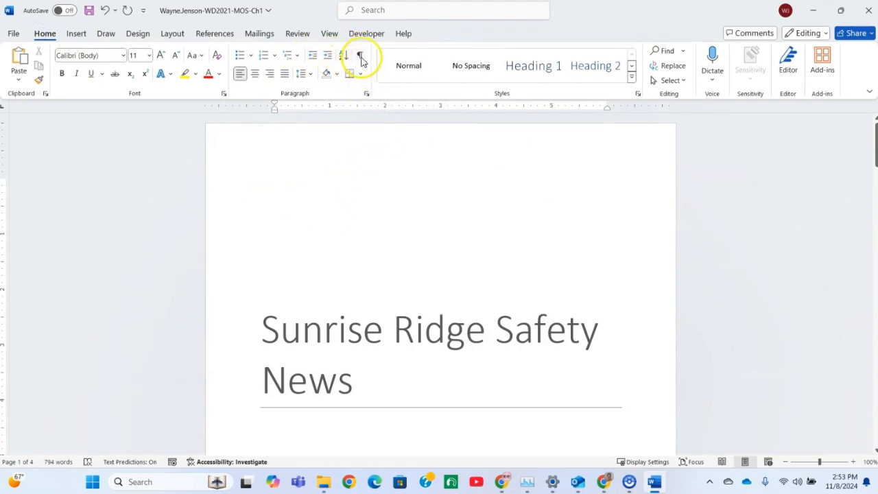
Step: Show the formatting marks and delete the extra spaces at the end of the Introduction heading
left_click(360, 56)
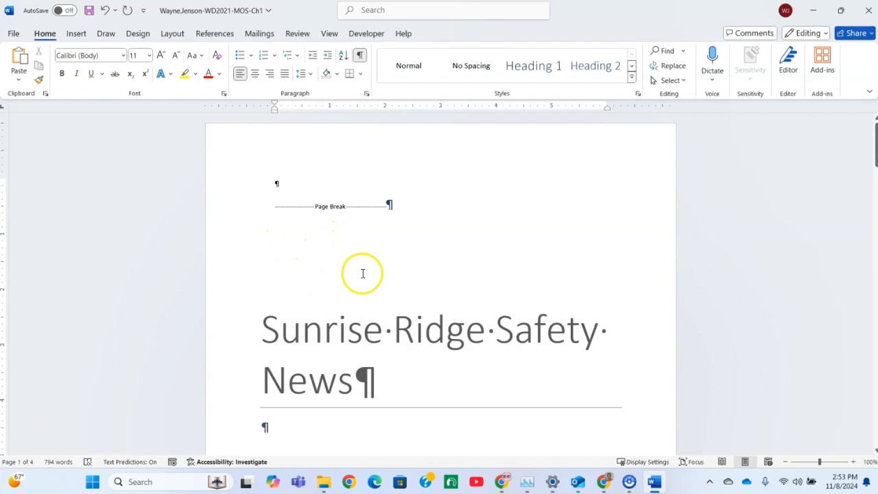
scroll(363, 273, "down", 10)
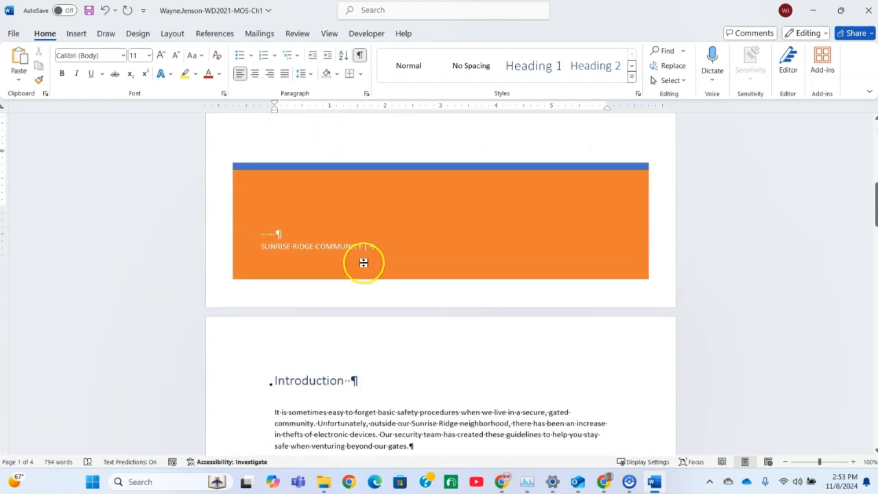
scroll(363, 263, "down", 5)
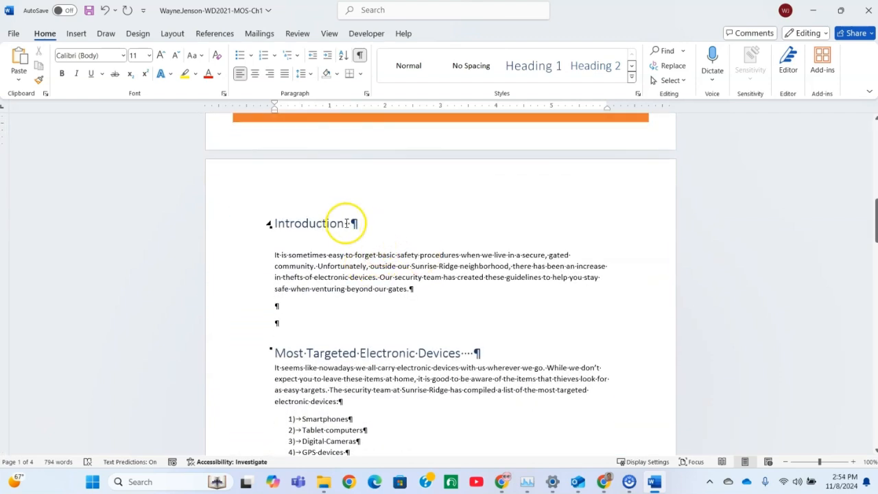
left_click(353, 223)
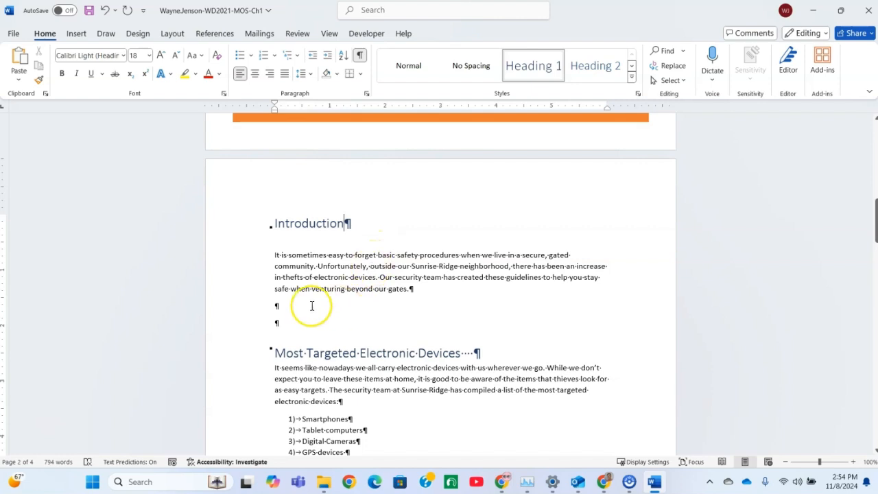
Step: Delete the two empty paragraphs between the Introduction text and the Most Targeted Electronic Devices heading
left_click(274, 305)
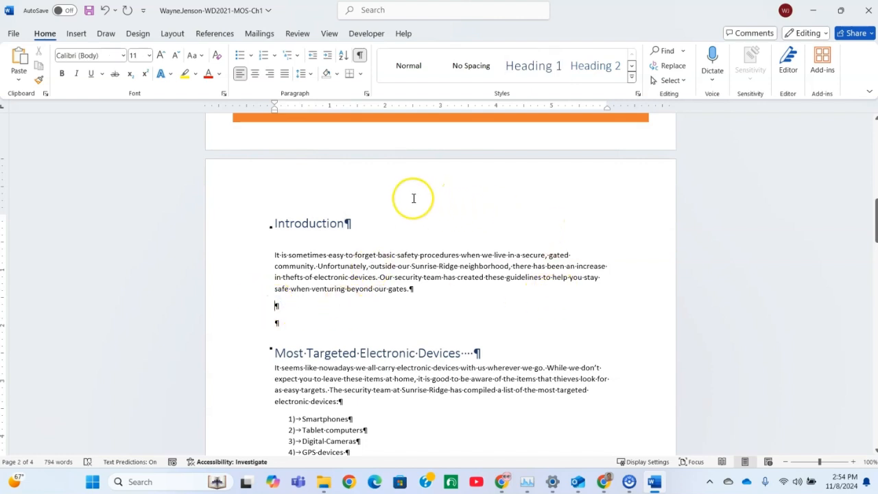
scroll(411, 199, "down", 2)
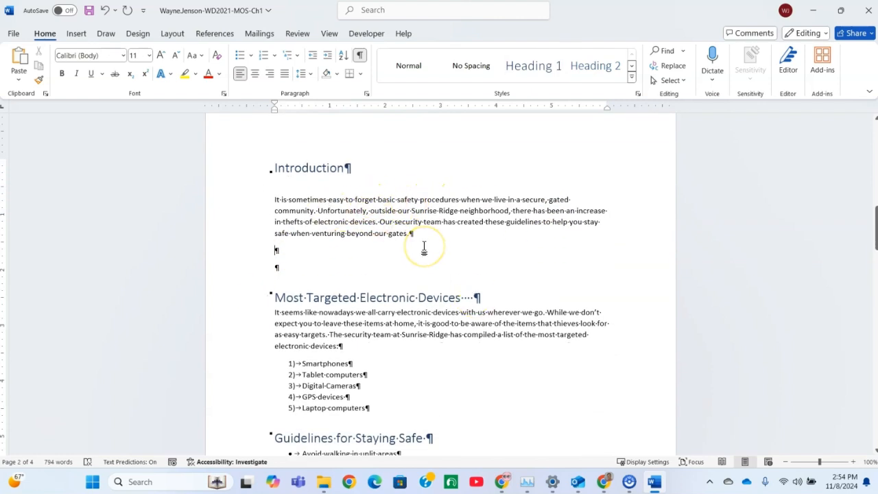
key("Delete")
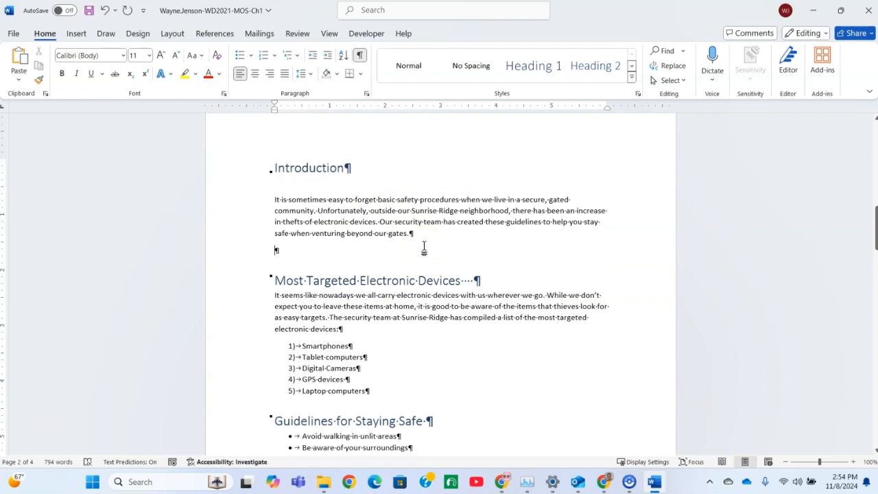
key("Delete")
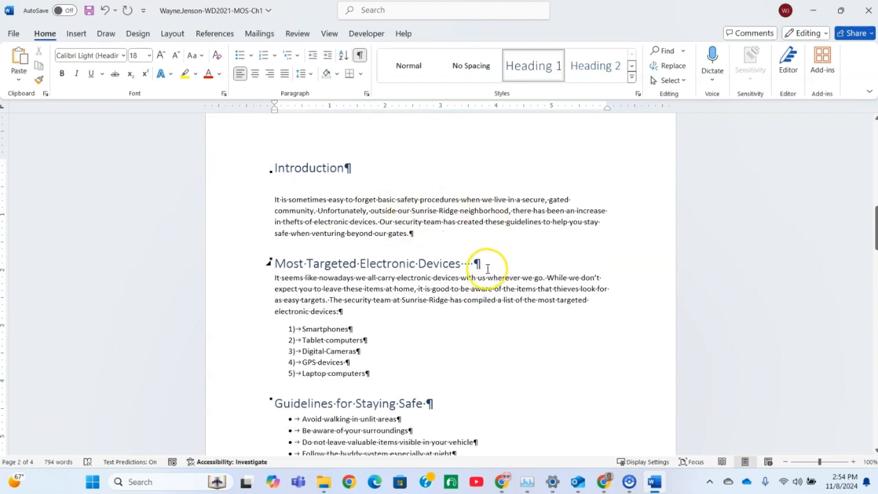
Step: Delete the extra spaces at the end of the Most Targeted Electronic Devices and Guidelines for Staying Safe headings
left_click(475, 263)
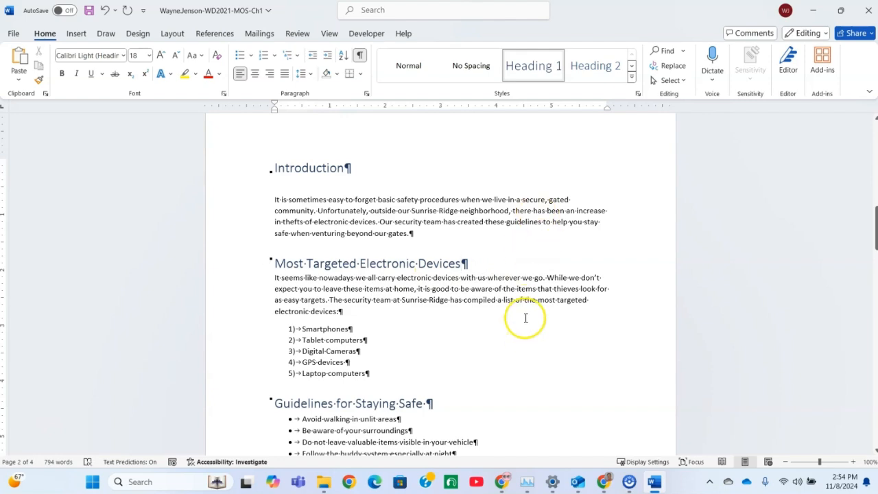
scroll(522, 319, "down", 4)
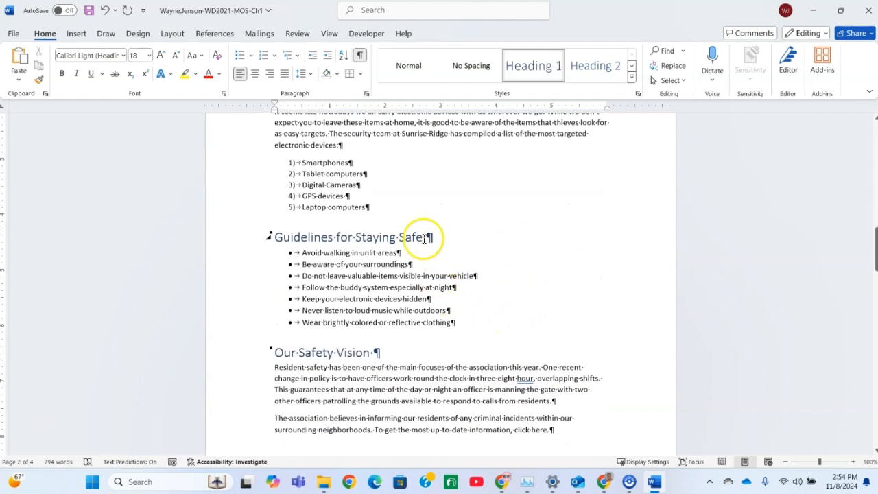
scroll(502, 235, "up", 1)
scroll(501, 235, "up", 5)
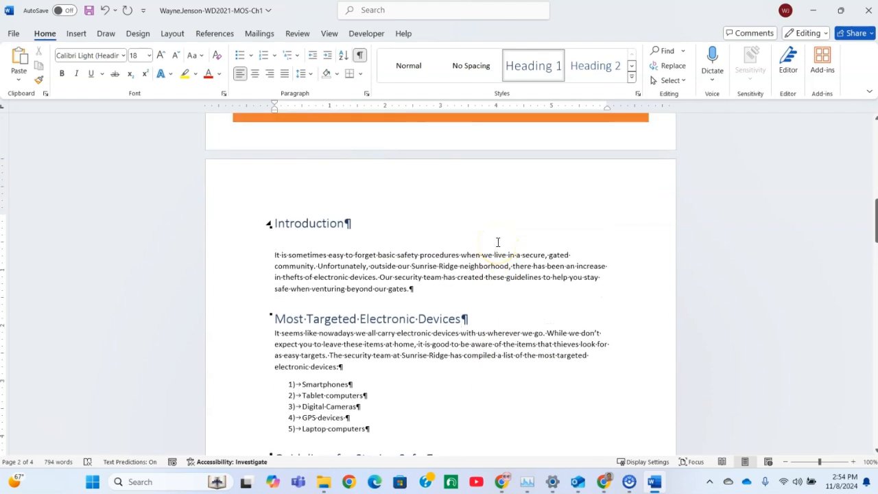
scroll(498, 242, "down", 5)
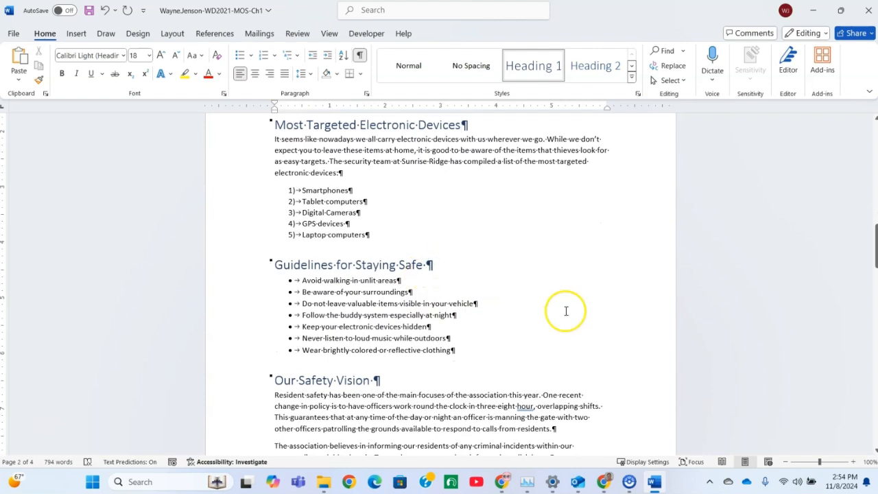
scroll(501, 297, "down", 2)
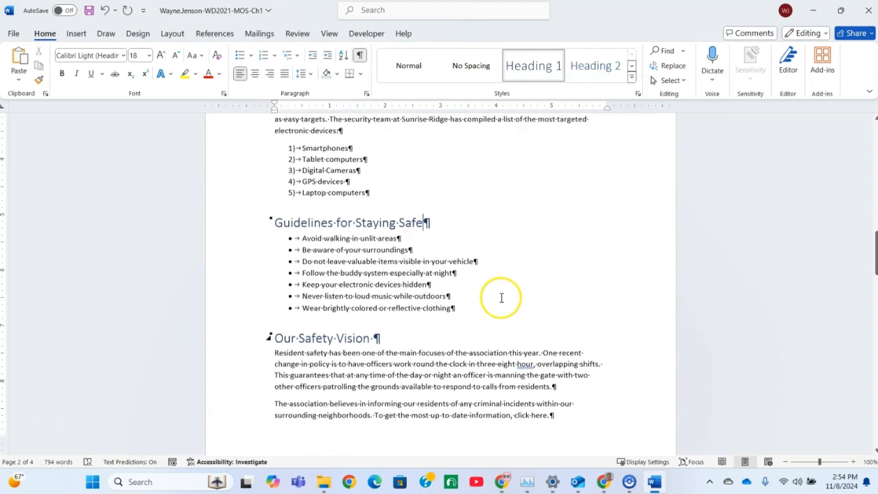
Step: Delete the extra spaces at the end of the Our Safety Vision and Security Staff headings
left_click(373, 297)
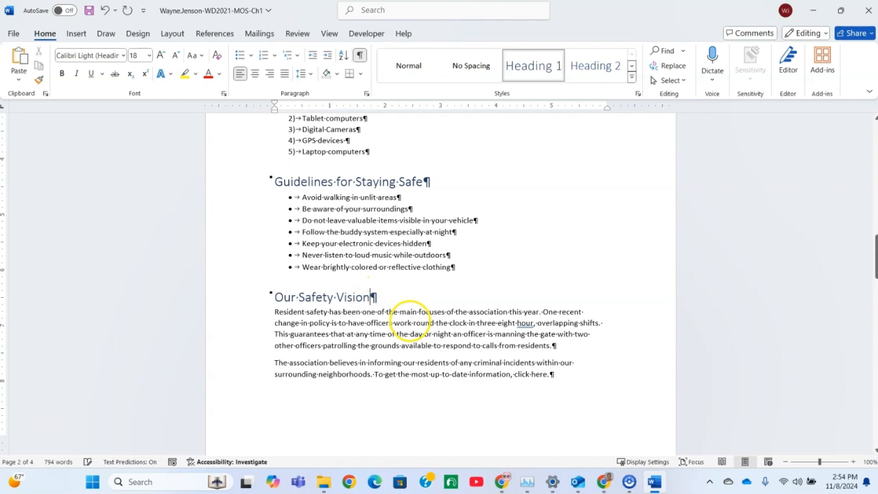
scroll(474, 198, "down", 8)
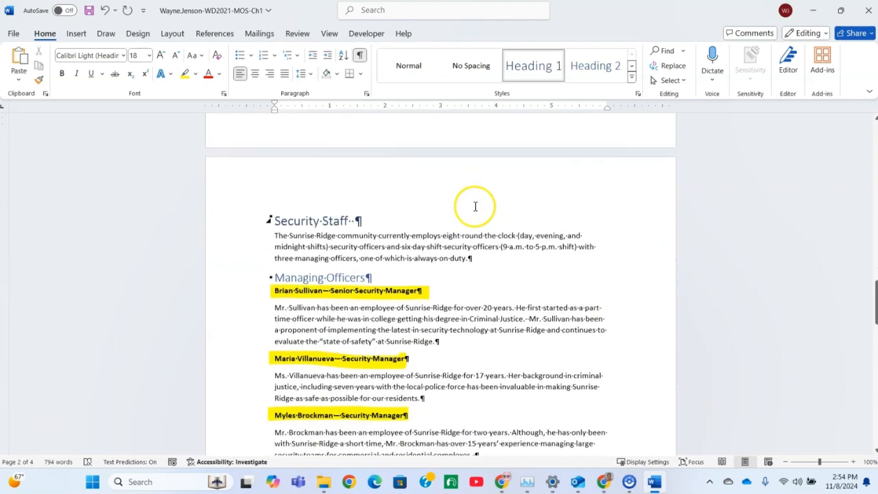
left_click(356, 203)
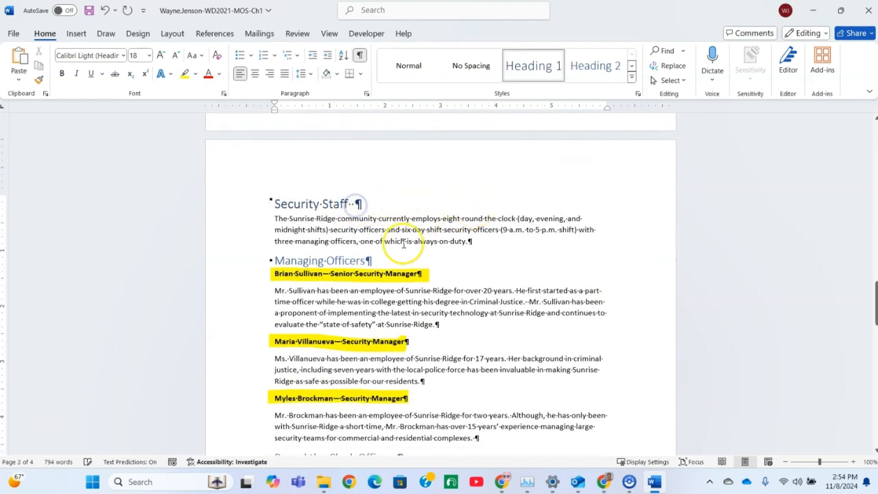
Step: Delete the extra spaces at the end of the Security Meeting Schedule heading
scroll(407, 244, "down", 2)
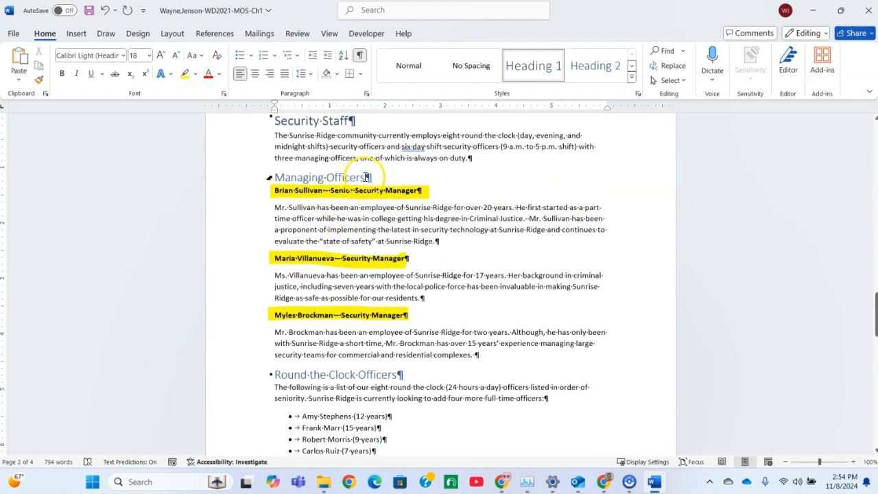
scroll(467, 288, "down", 2)
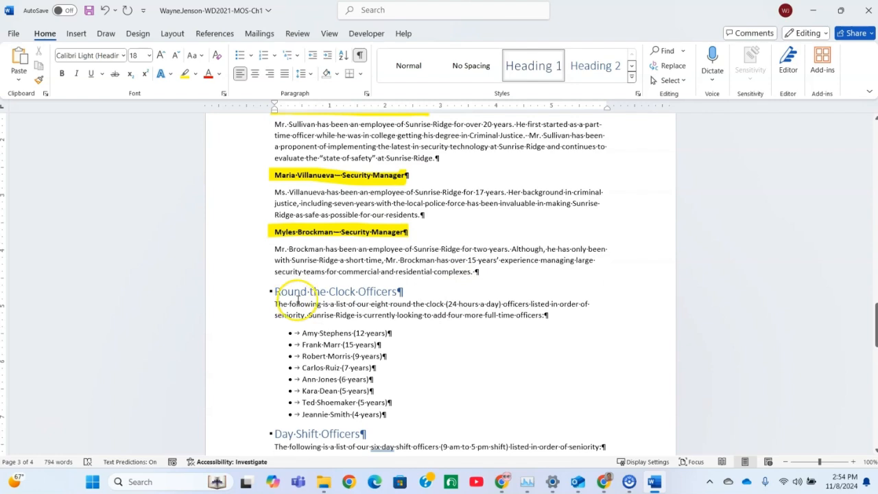
scroll(405, 294, "down", 3)
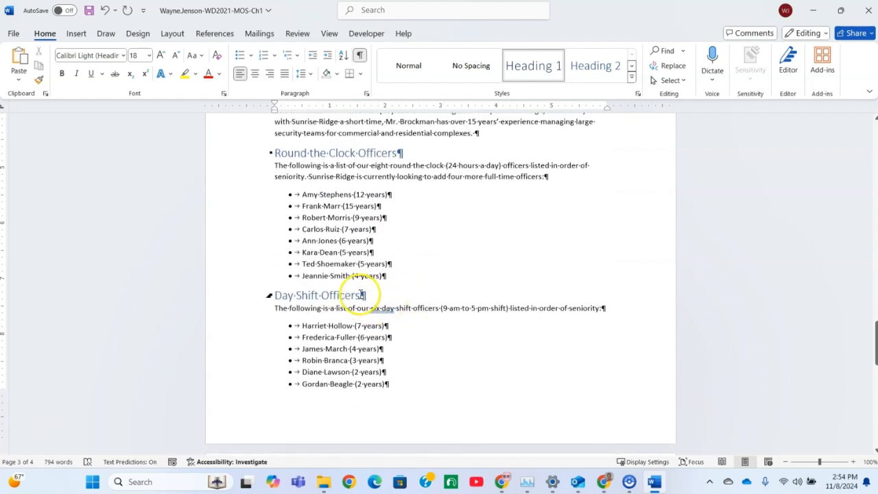
scroll(366, 304, "down", 6)
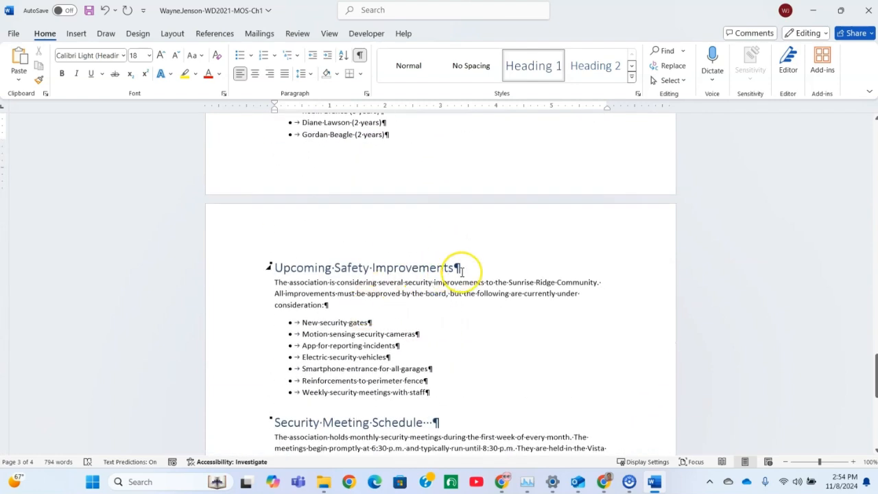
scroll(459, 270, "down", 4)
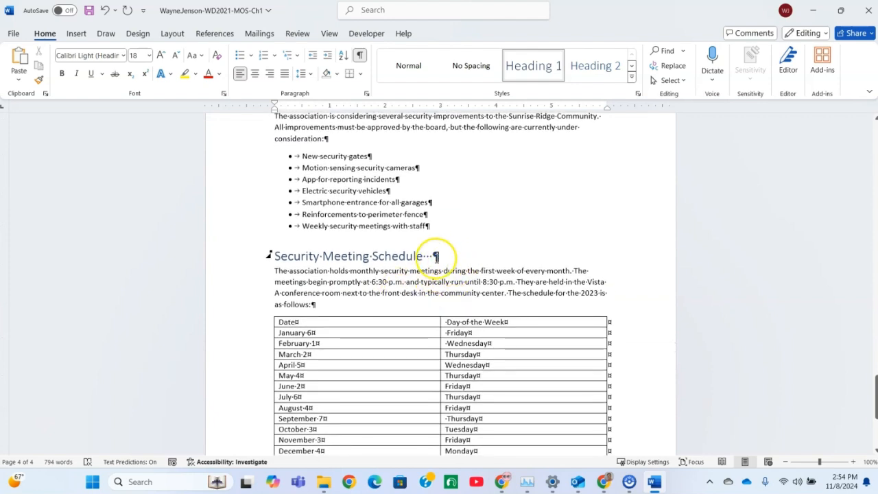
left_click(432, 256)
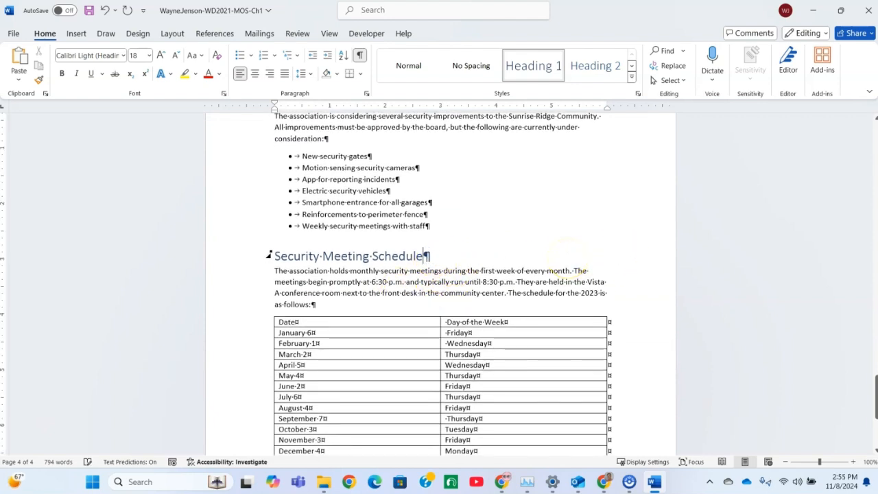
Step: Check the rest of the document for leftover extra spaces and hide the formatting marks
scroll(515, 235, "down", 5)
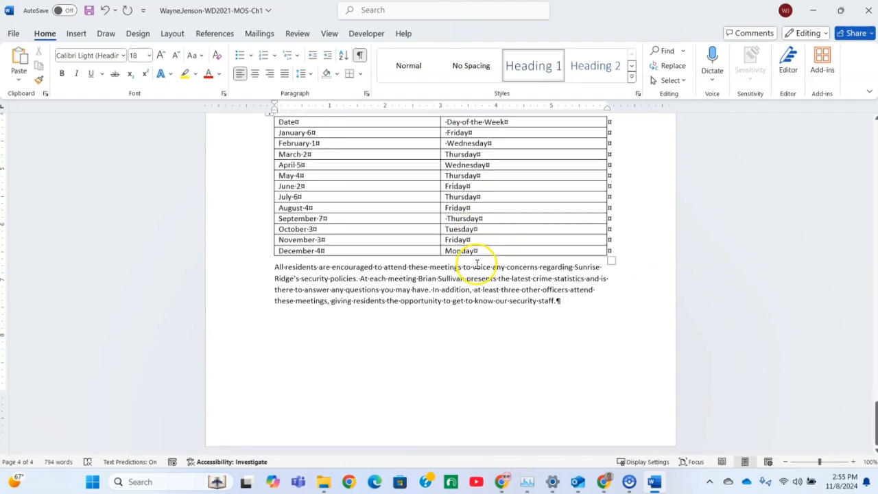
scroll(478, 261, "up", 14)
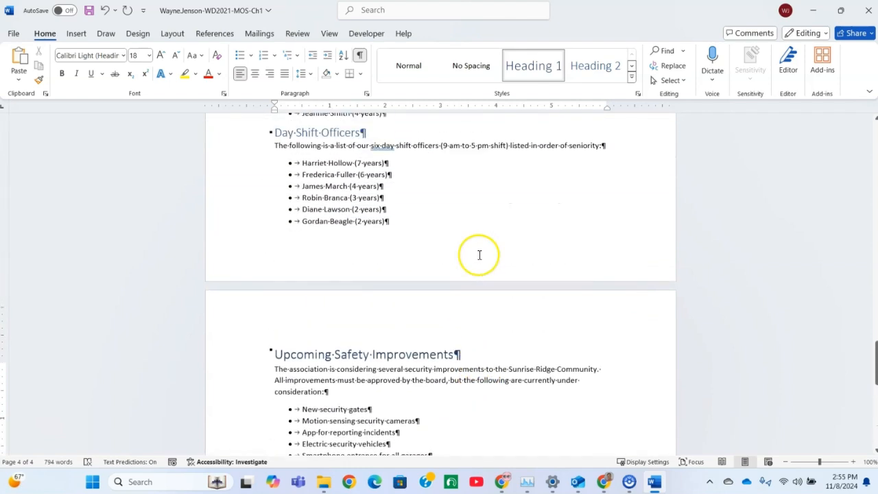
scroll(479, 253, "up", 14)
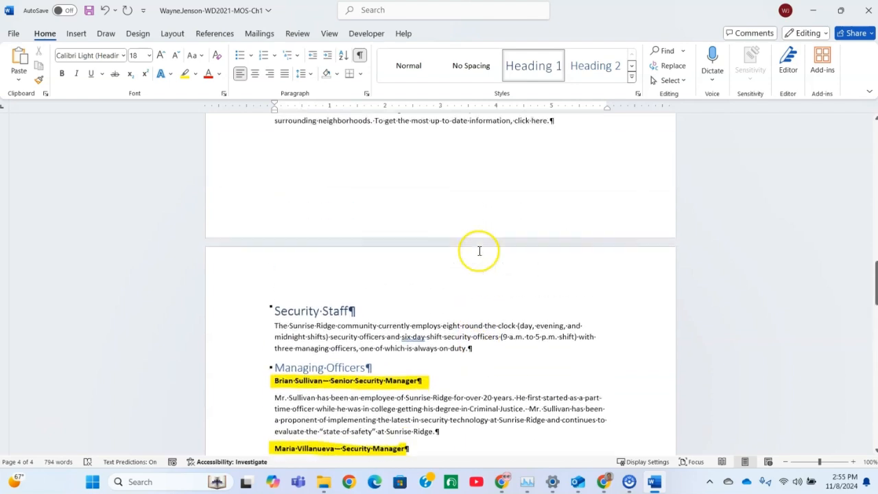
scroll(479, 249, "up", 15)
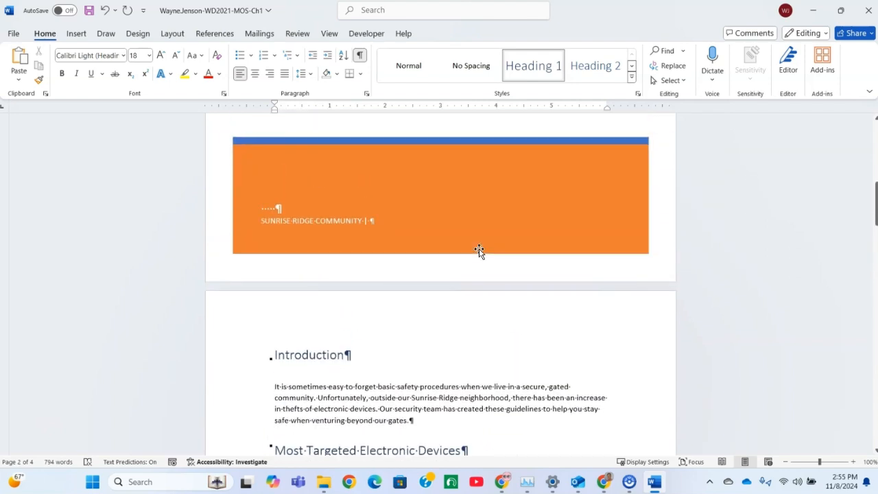
scroll(478, 246, "up", 3)
scroll(478, 244, "down", 10)
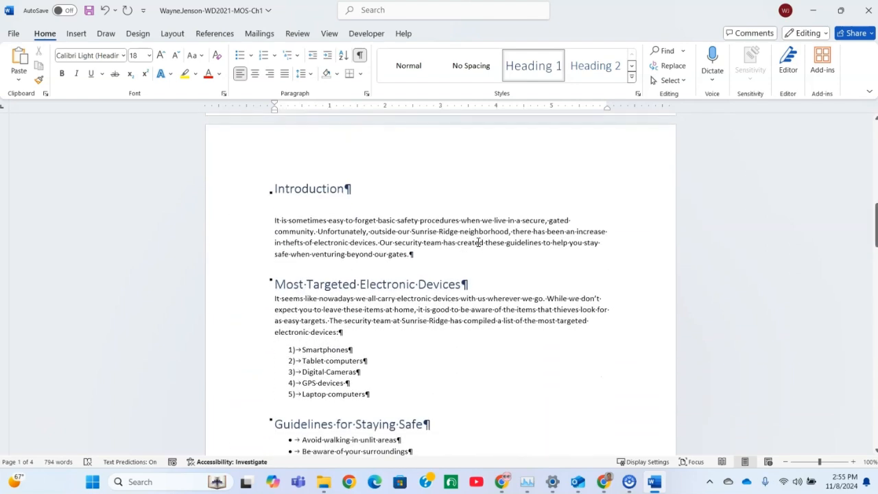
scroll(477, 240, "up", 4)
scroll(477, 237, "up", 3)
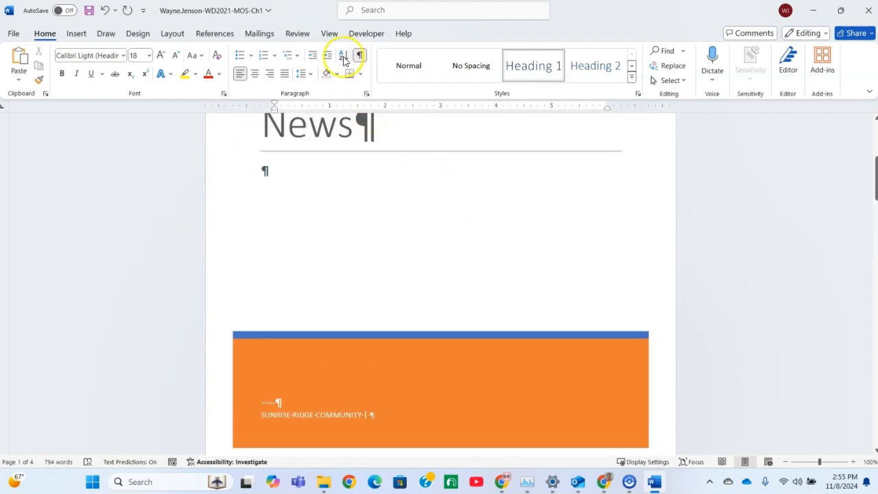
left_click(360, 56)
scroll(412, 254, "up", 3)
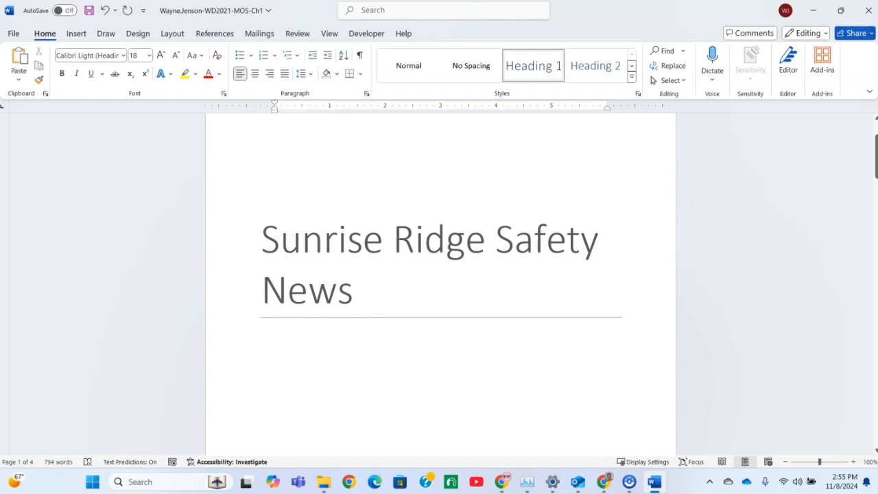
Step: Search the document for the text "Our Safety Vision"
left_click(659, 51)
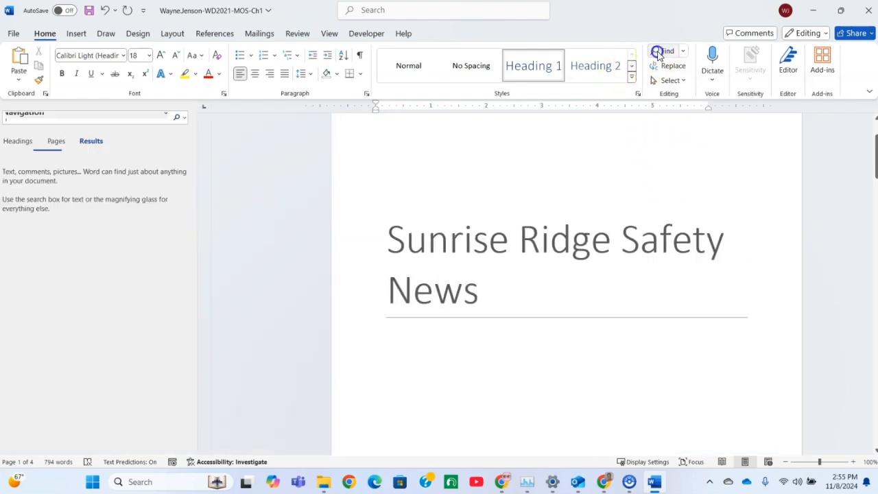
left_click(32, 136)
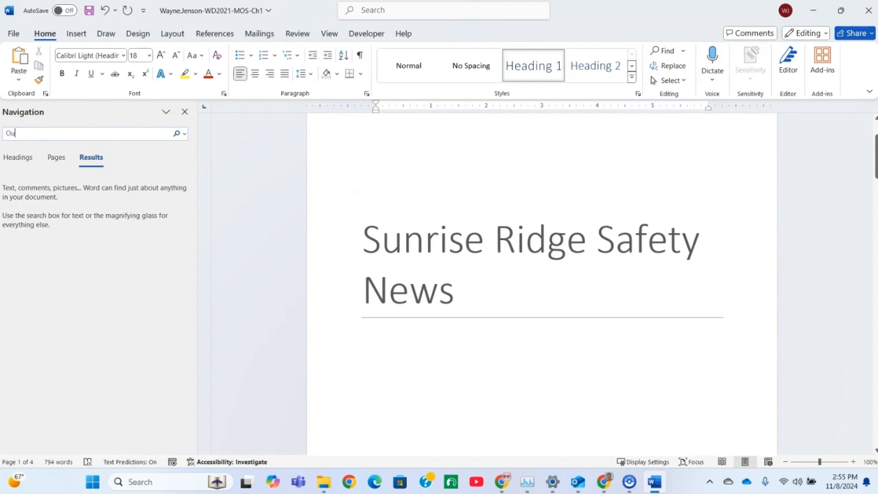
type("Our Safte")
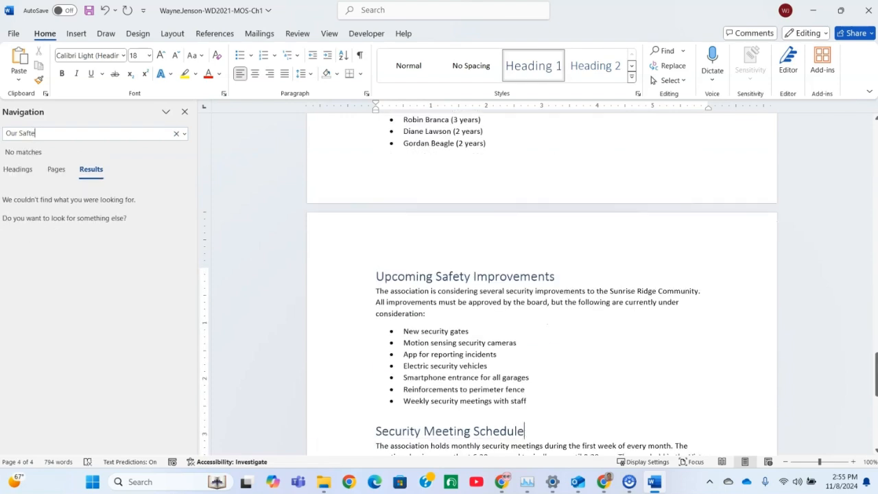
type("y")
key("BackSpace")
key("BackSpace")
key("BackSpace")
type("ety")
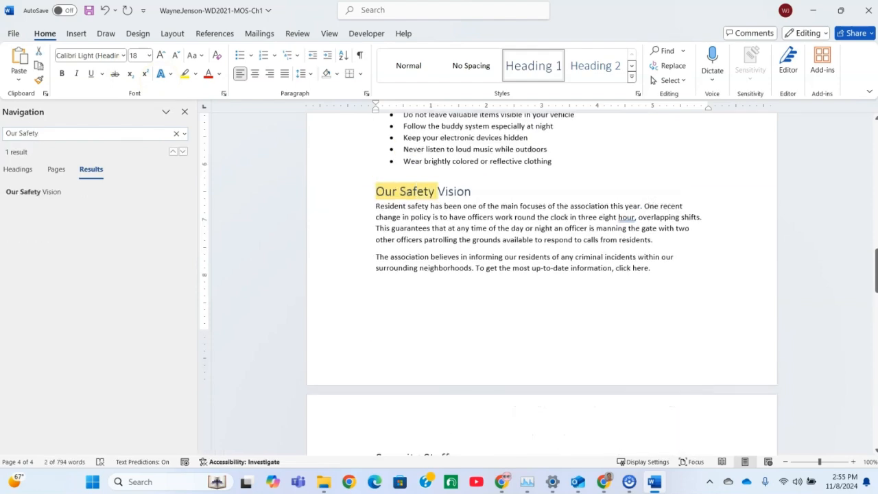
type(" Vidio")
key("BackSpace")
key("BackSpace")
key("BackSpace")
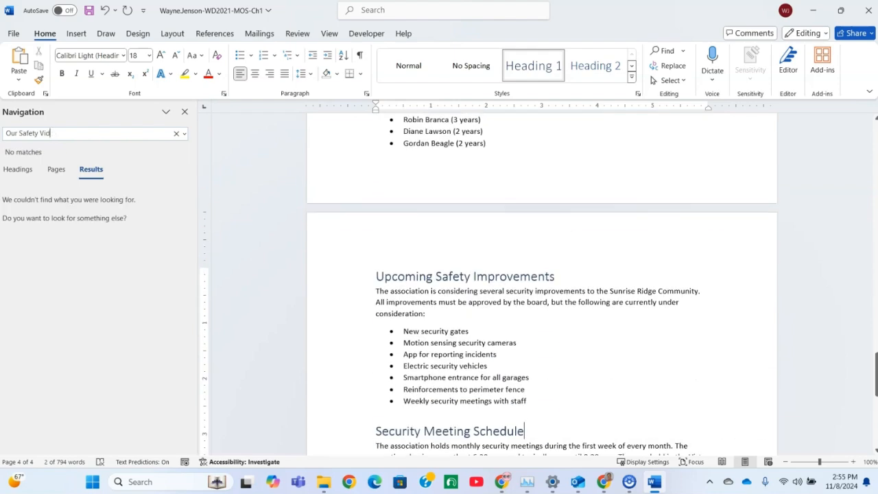
type("sion")
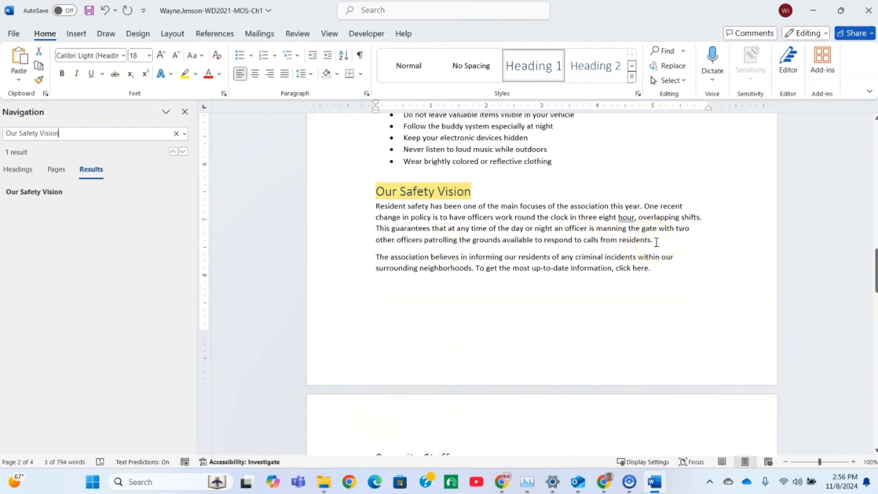
Step: Start a hyperlink at the end of the first Our Safety Vision paragraph, targeting the Round the Clock Officers heading in this document
left_click(685, 242)
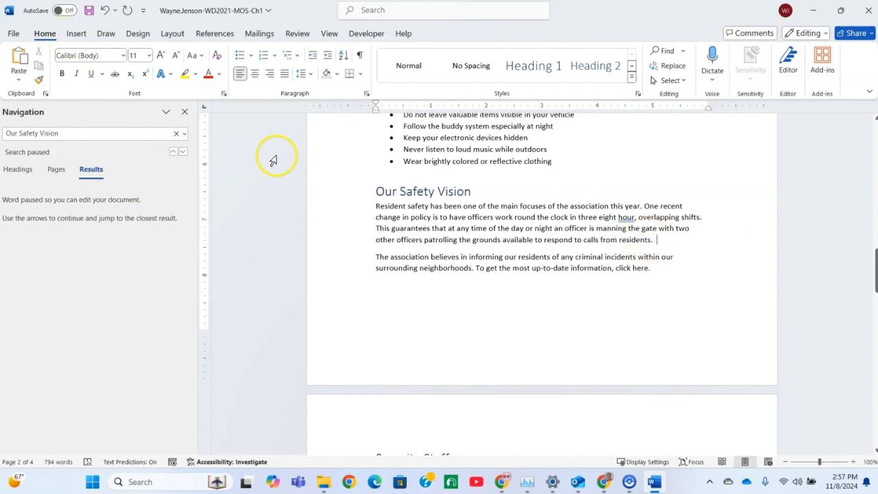
left_click(185, 111)
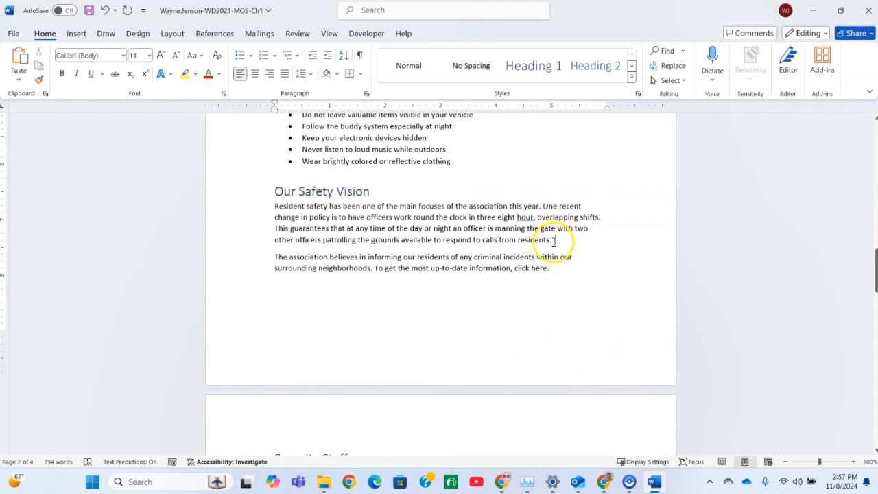
left_click(75, 35)
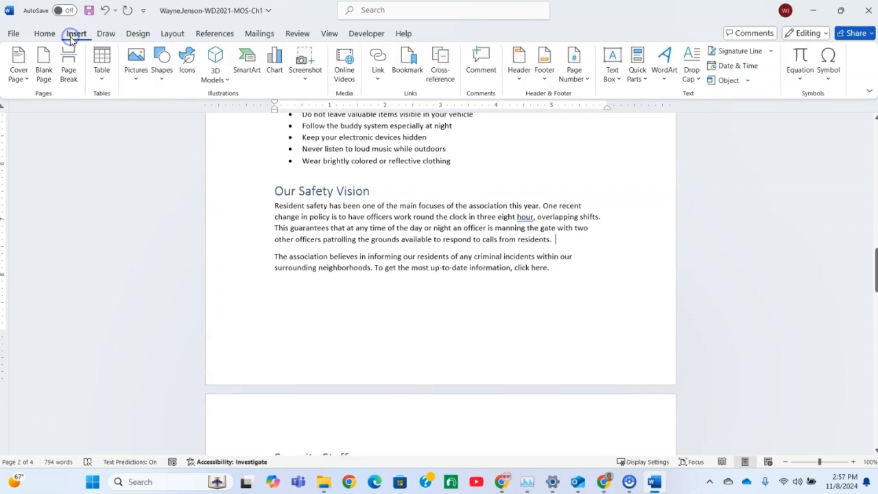
left_click(377, 58)
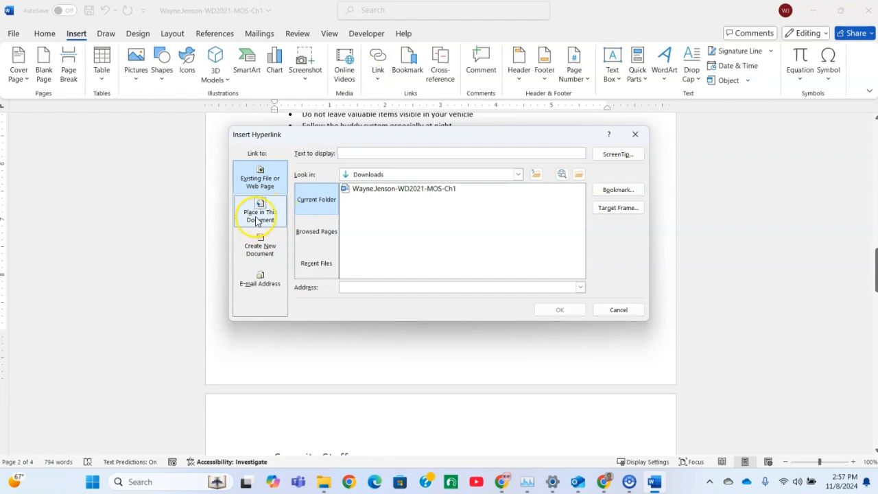
left_click(258, 215)
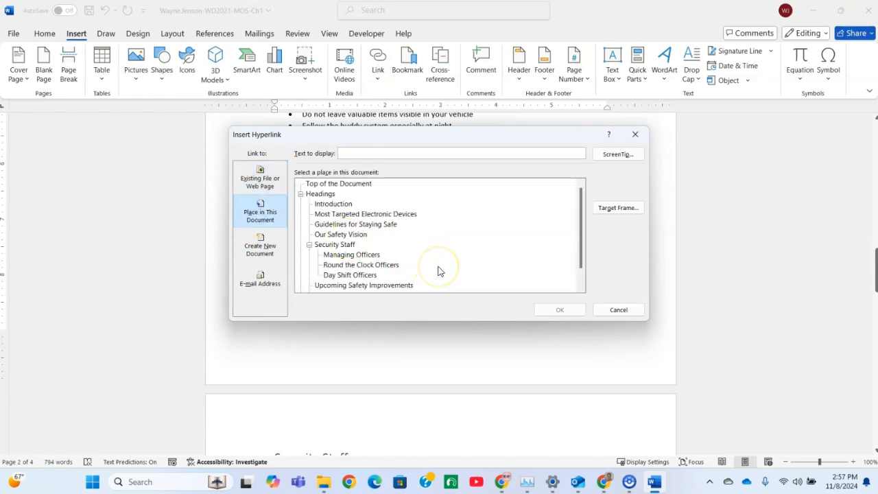
left_click(346, 265)
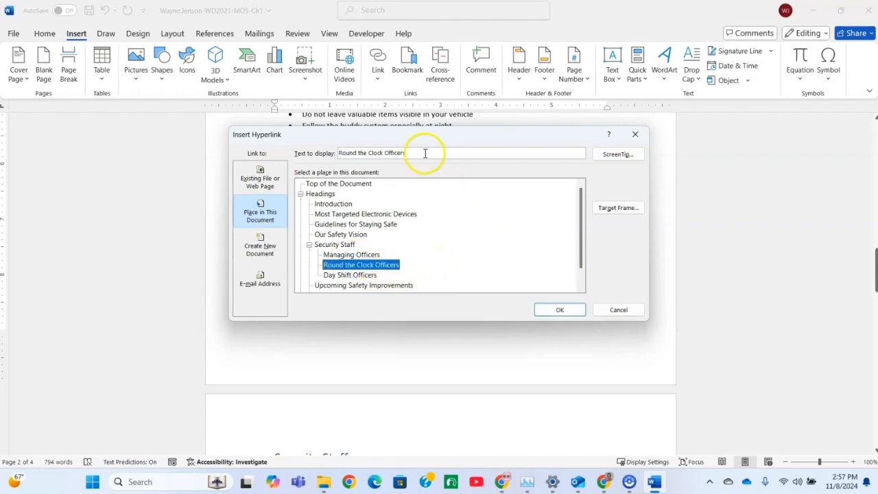
Step: Set the hyperlink's display text to "(See the list of security officers)" and insert the link
left_click(405, 154)
left_click_drag(405, 153, 319, 155)
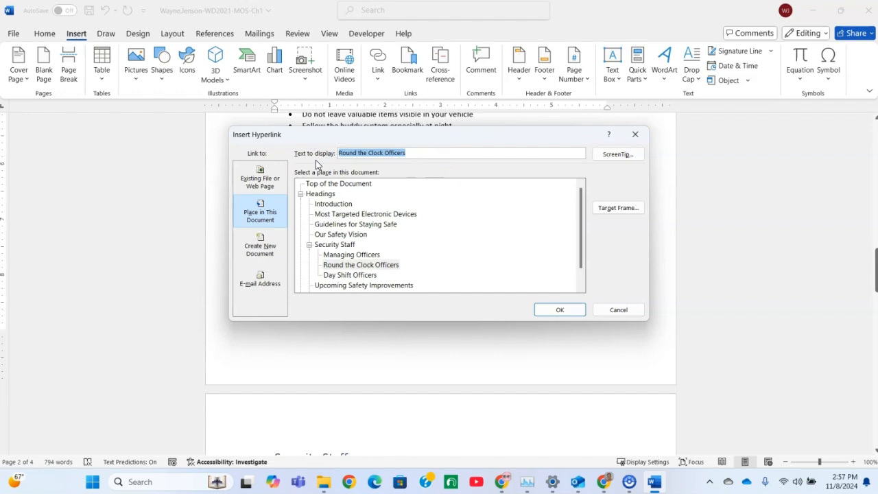
type("(See")
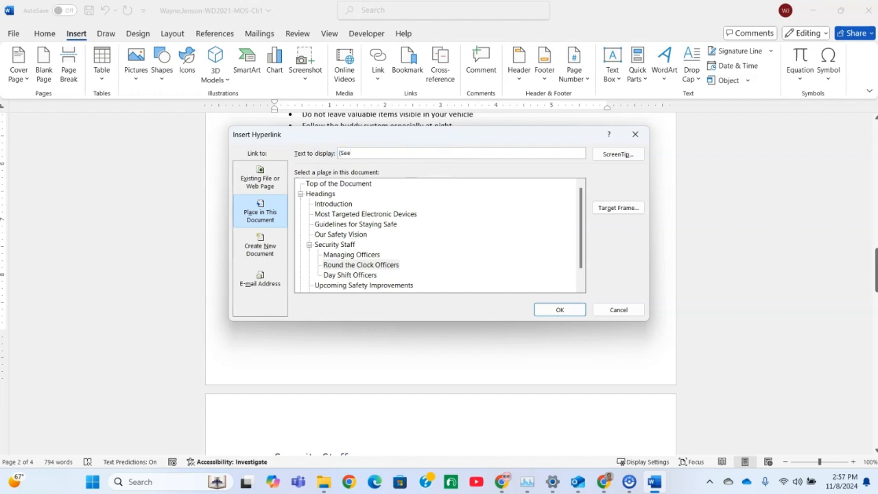
type(" the list of security officers")
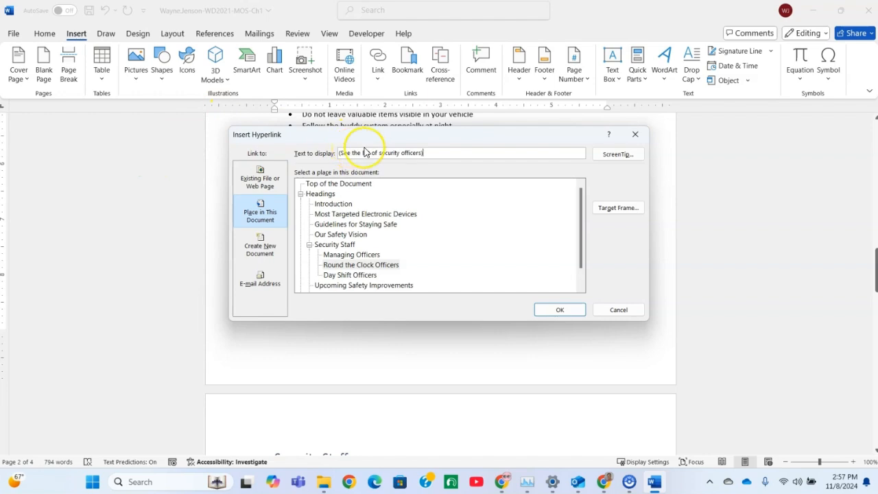
left_click(476, 149)
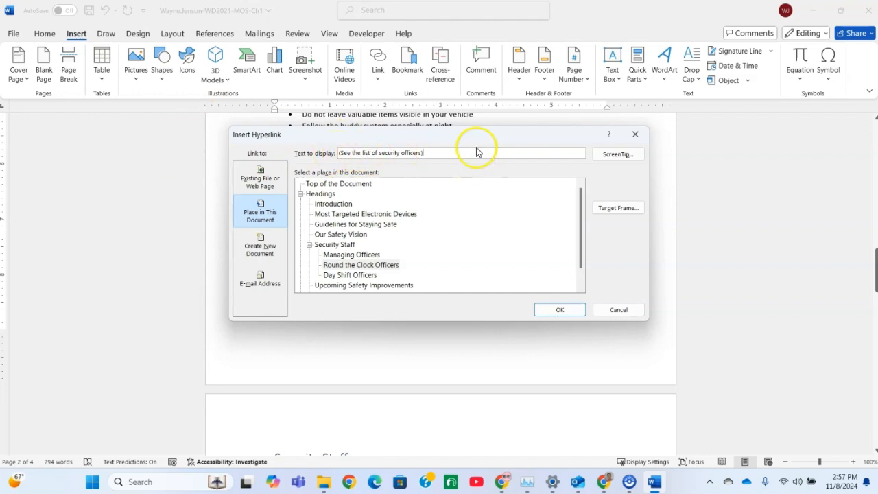
left_click(558, 313)
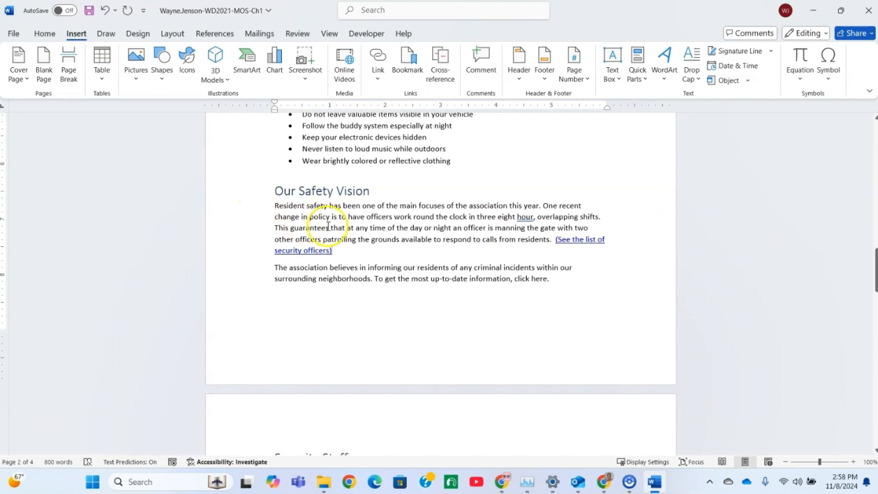
Step: Test the new security officers link by following it to its target heading
left_click(580, 242, "ctrl")
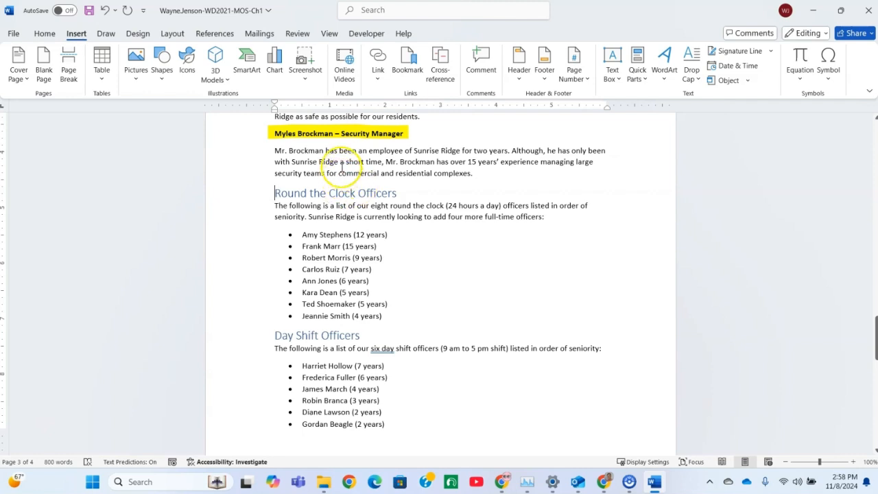
left_click(45, 34)
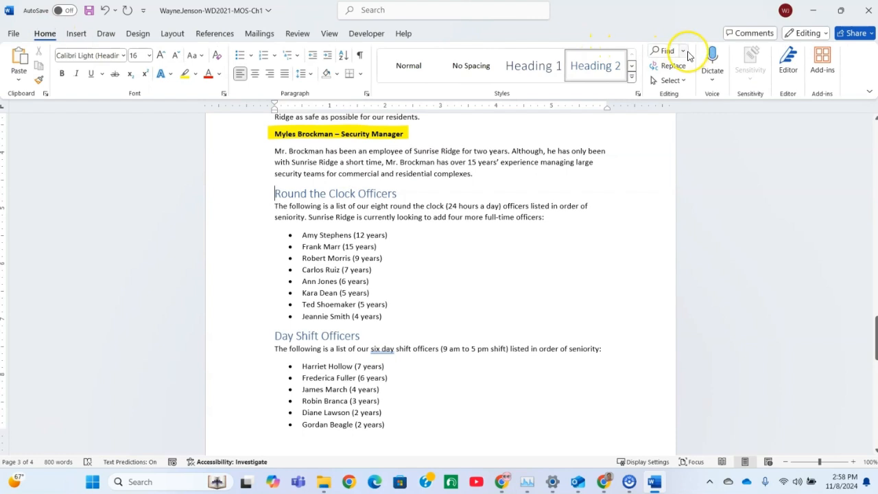
Step: Jump to page 1 of the document with the Go To command and close the dialog
left_click(684, 52)
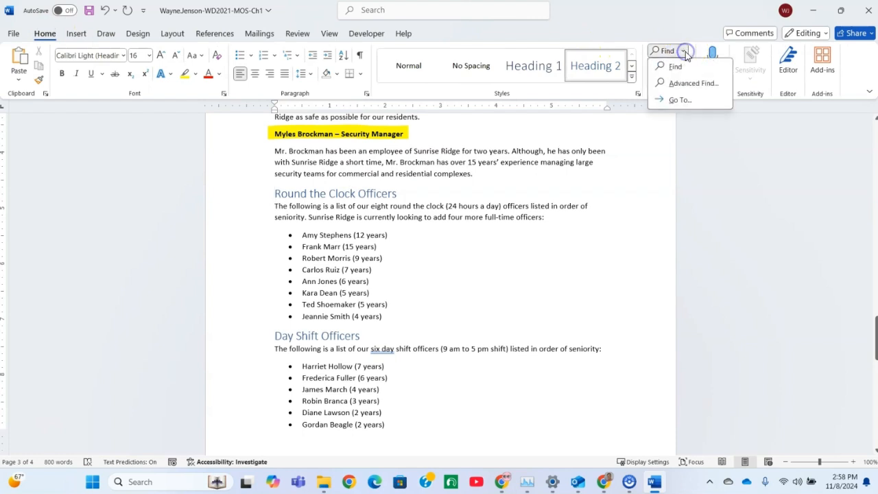
left_click(674, 103)
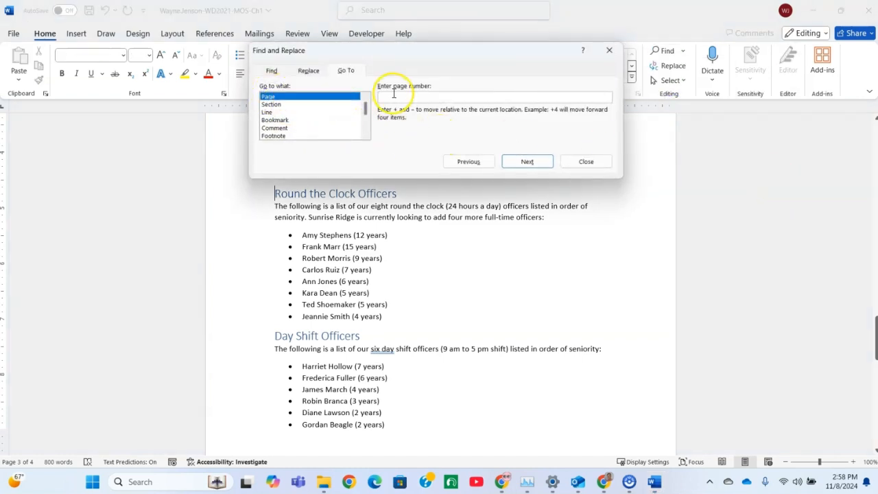
left_click(393, 93)
type("1")
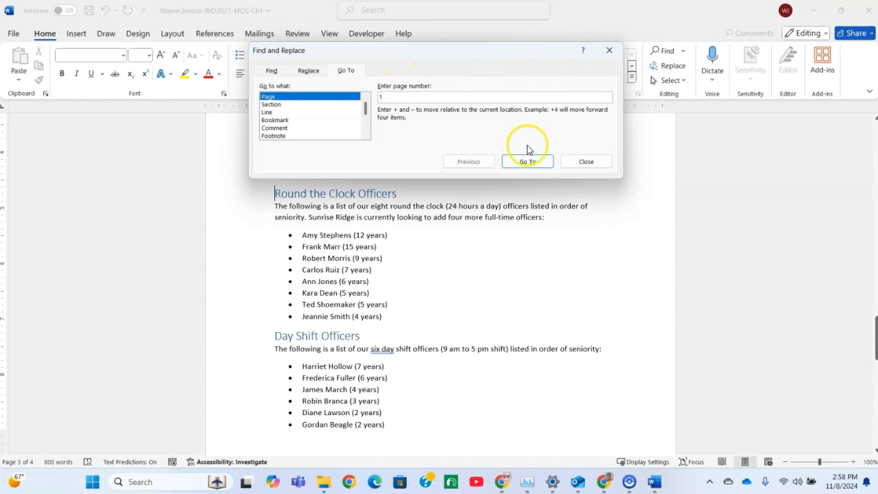
left_click(527, 161)
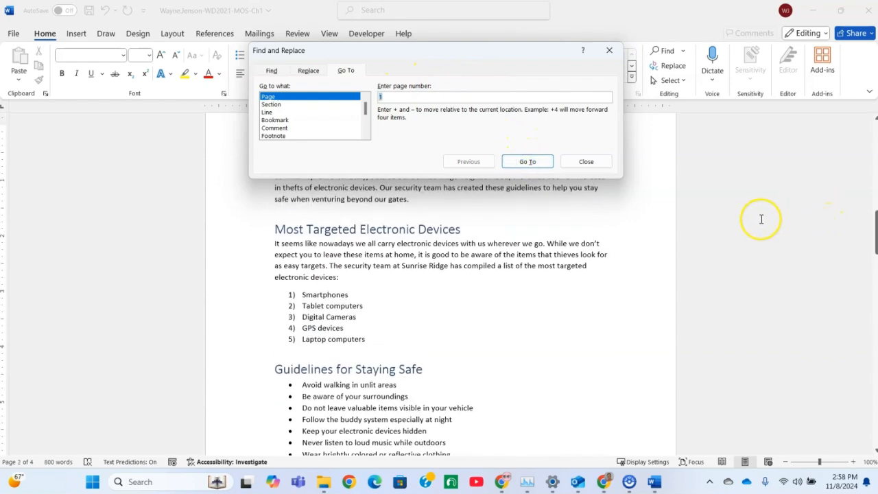
left_click(590, 166)
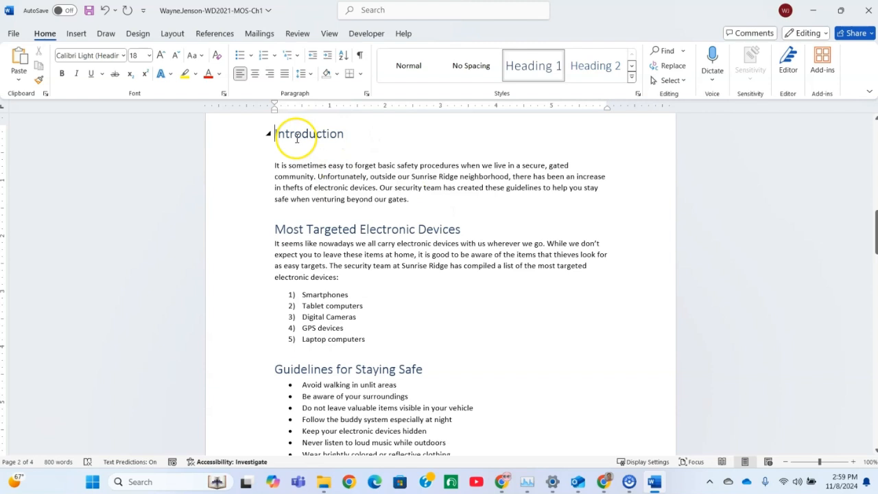
Step: Apply the Lines (Simple) style set to the document, starting from the Introduction heading
left_click(295, 135)
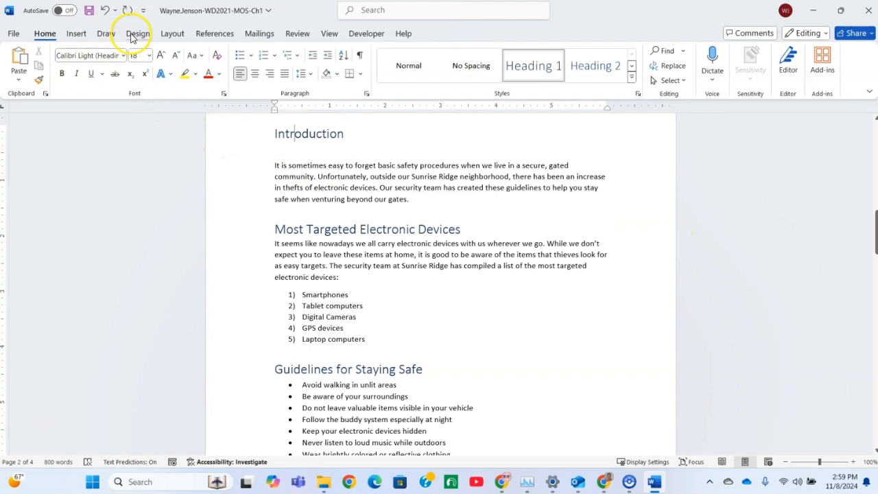
left_click(134, 35)
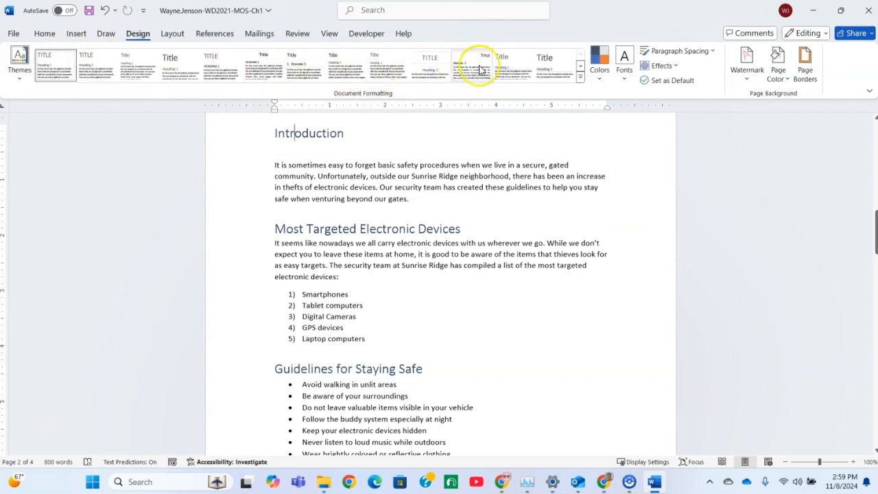
left_click(519, 72)
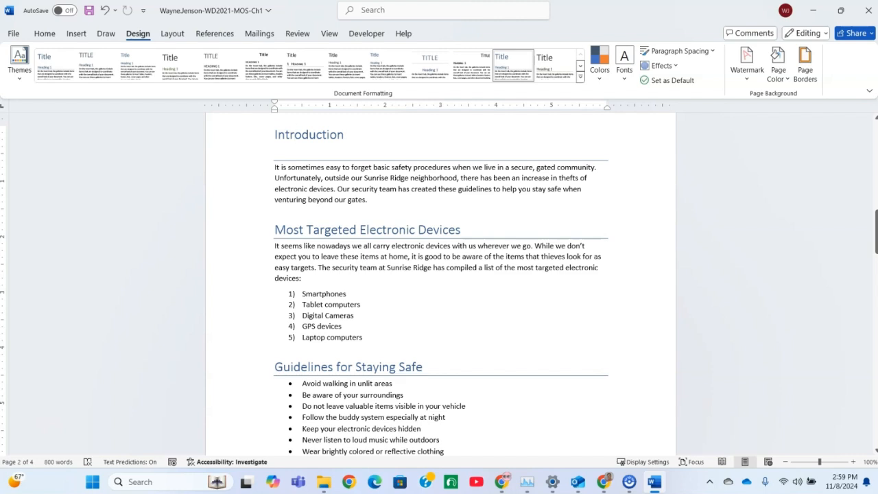
Step: Insert the built-in Retrospect footer into the document
left_click(77, 34)
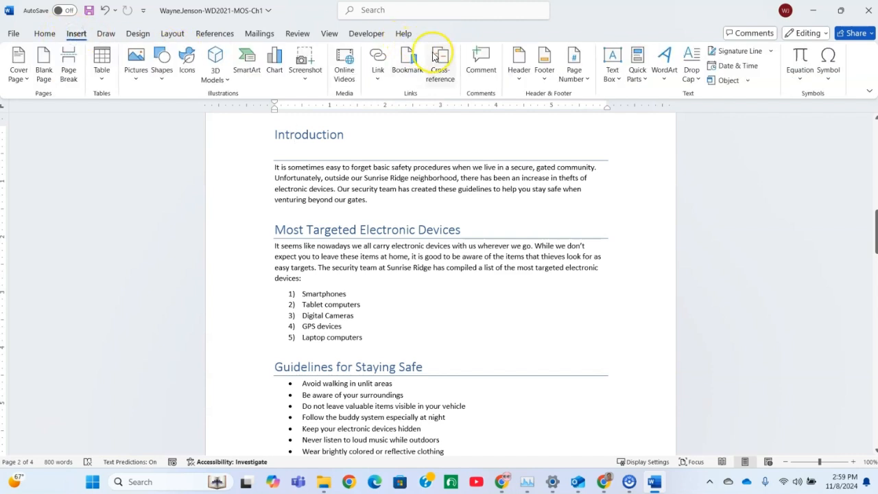
left_click(545, 65)
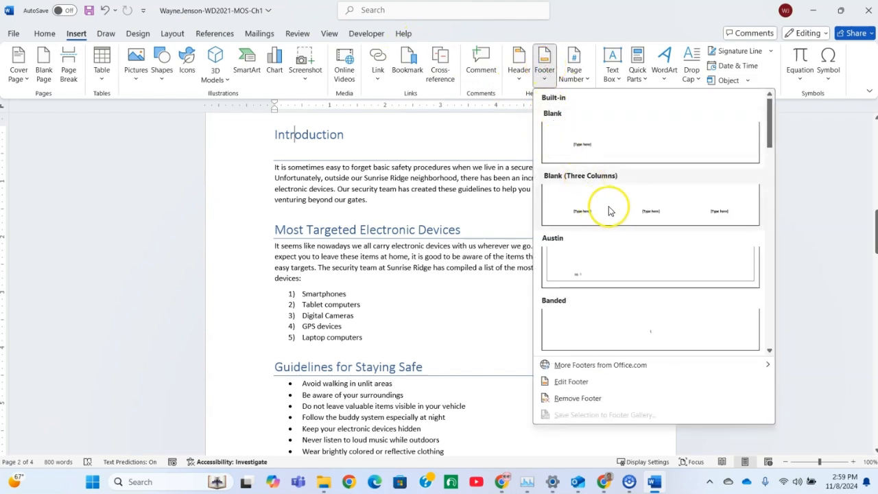
scroll(648, 300, "down", 5)
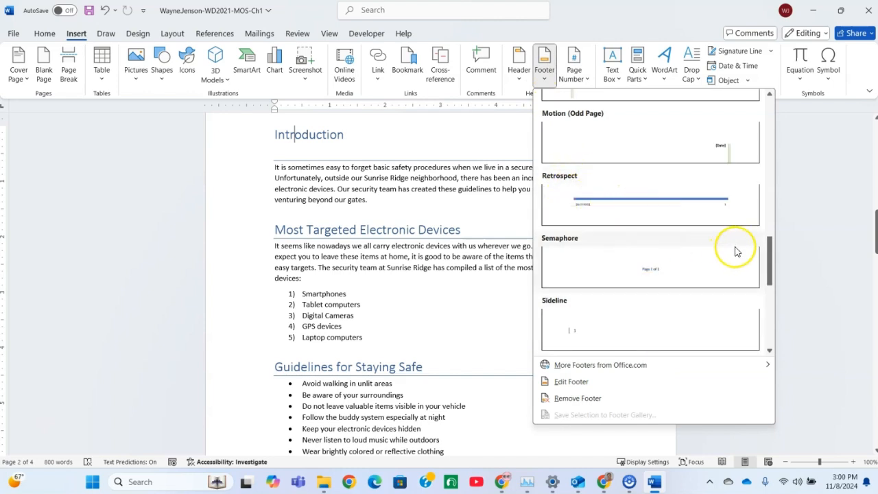
mouse_move(770, 253)
left_mouse_down()
mouse_move(780, 141)
mouse_move(771, 236)
left_mouse_up()
left_click(615, 263)
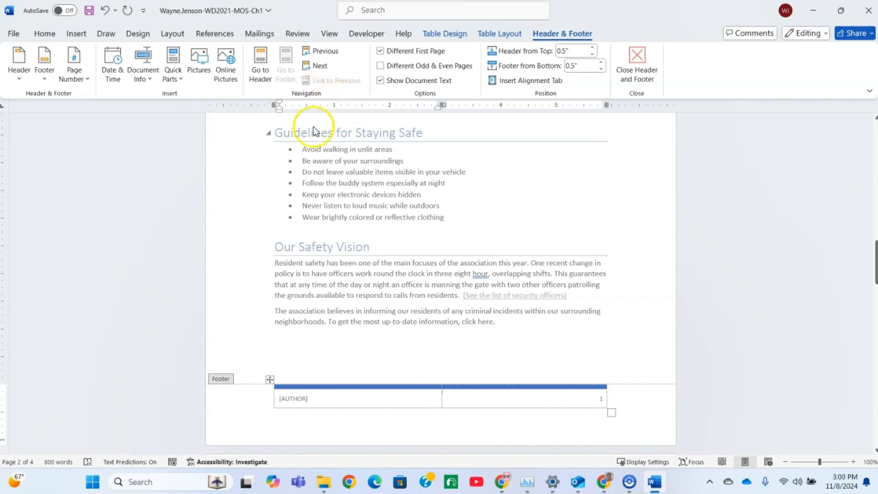
Step: Insert the built-in Banded header showing the document title and finish editing the header and footer
left_click(19, 69)
left_click(19, 68)
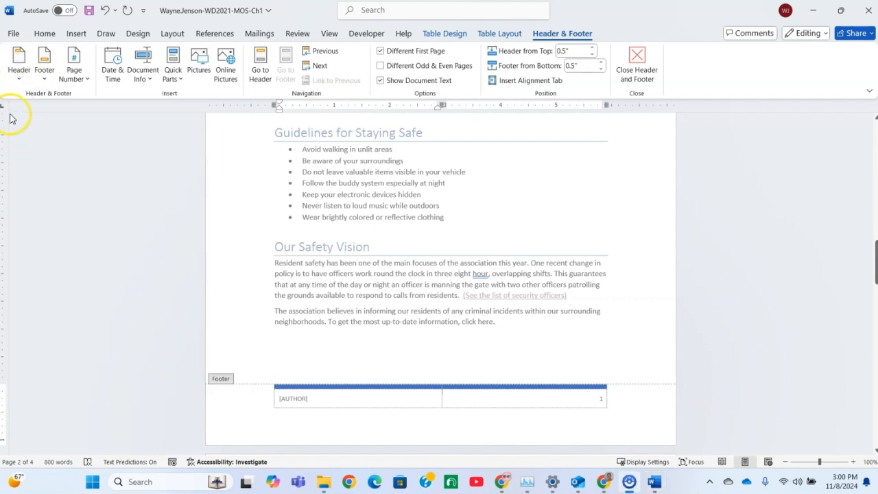
left_click(840, 14)
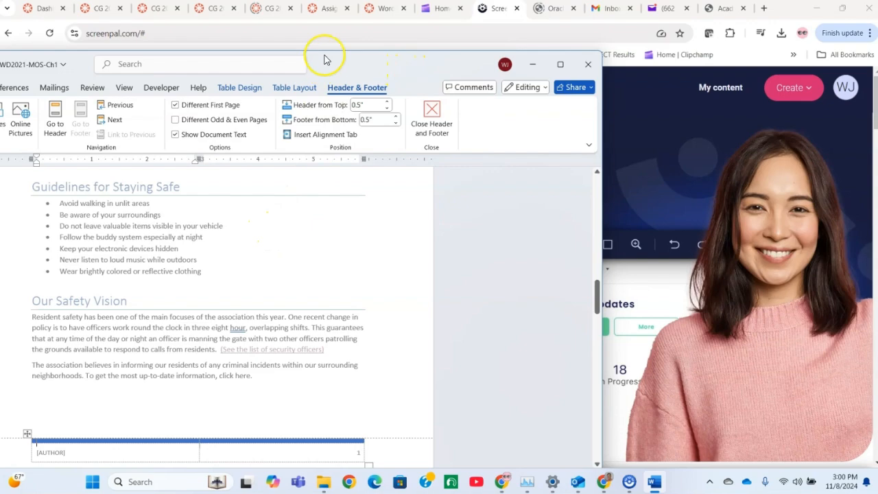
left_click_drag(343, 64, 616, 38)
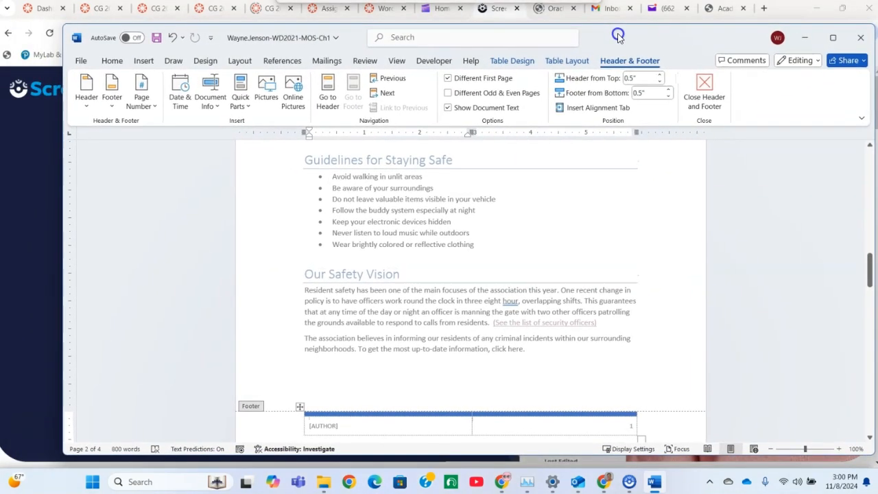
left_click(87, 105)
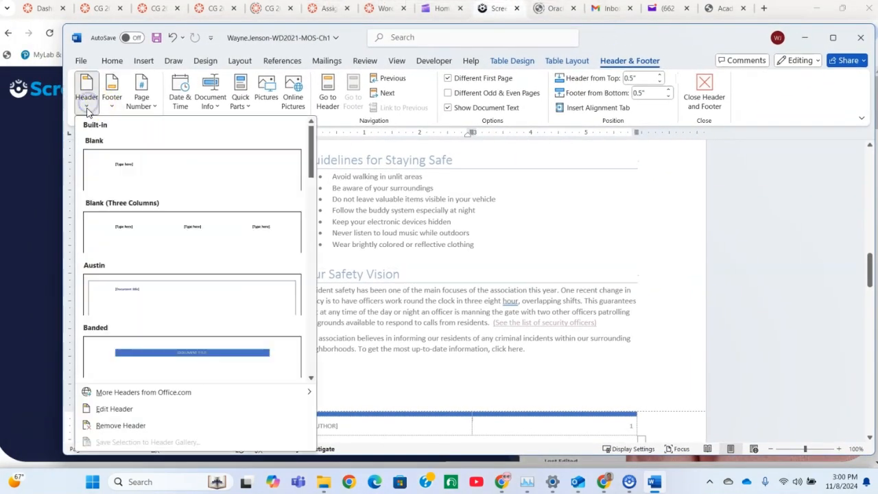
left_click(122, 355)
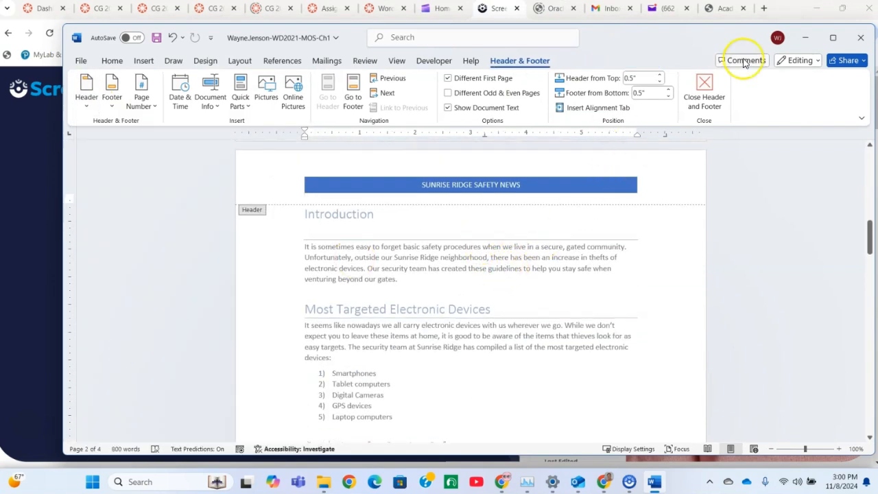
left_click(832, 38)
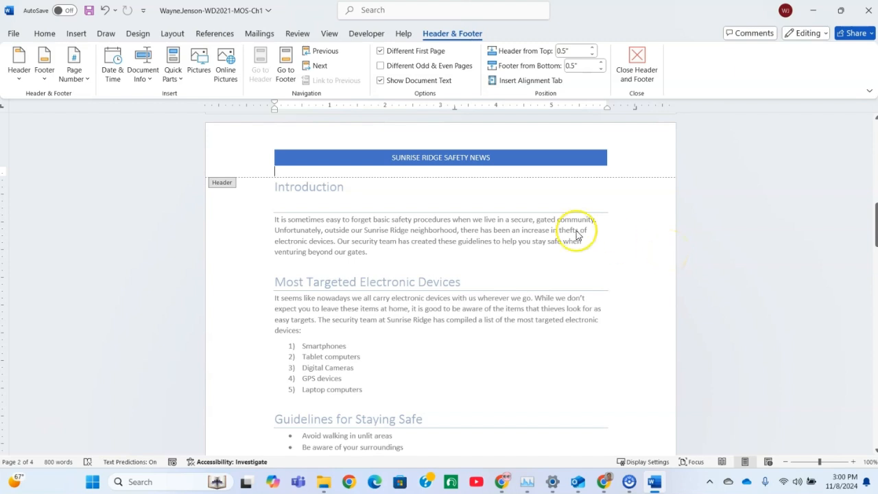
left_click(637, 61)
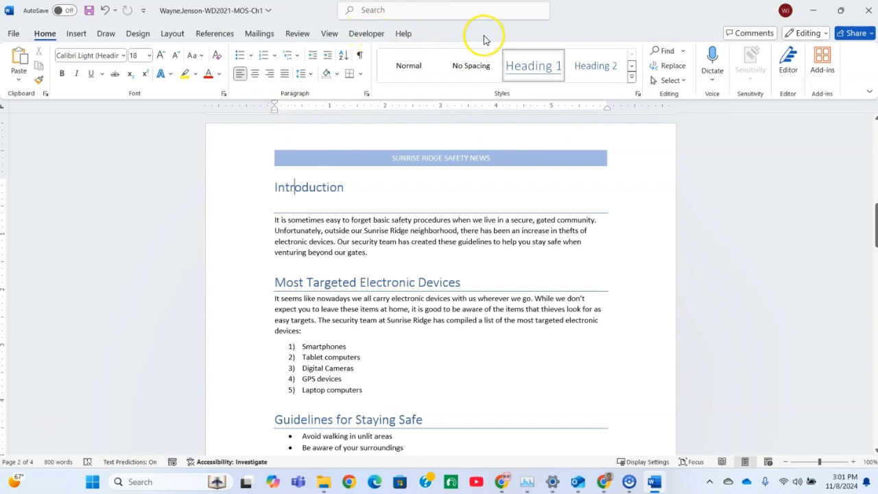
Step: Check the cover page for the author's name and display all properties in the document's file information
scroll(717, 192, "up", 10)
scroll(710, 178, "down", 2)
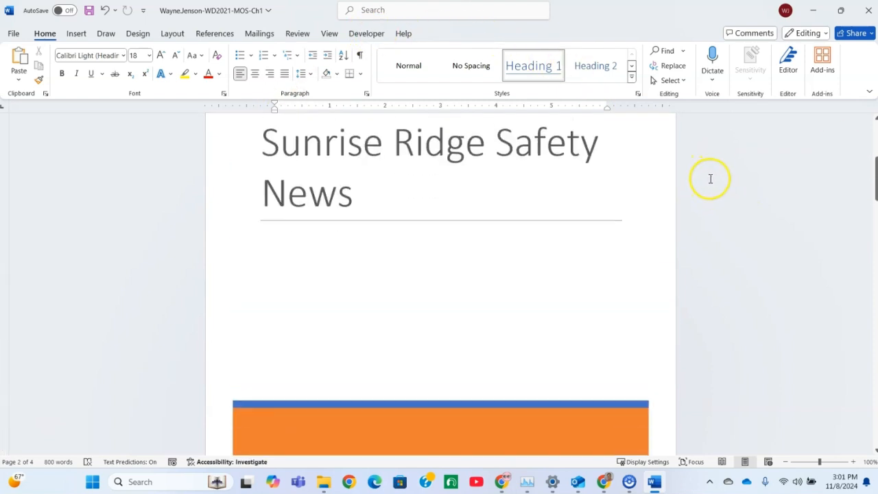
scroll(338, 323, "down", 3)
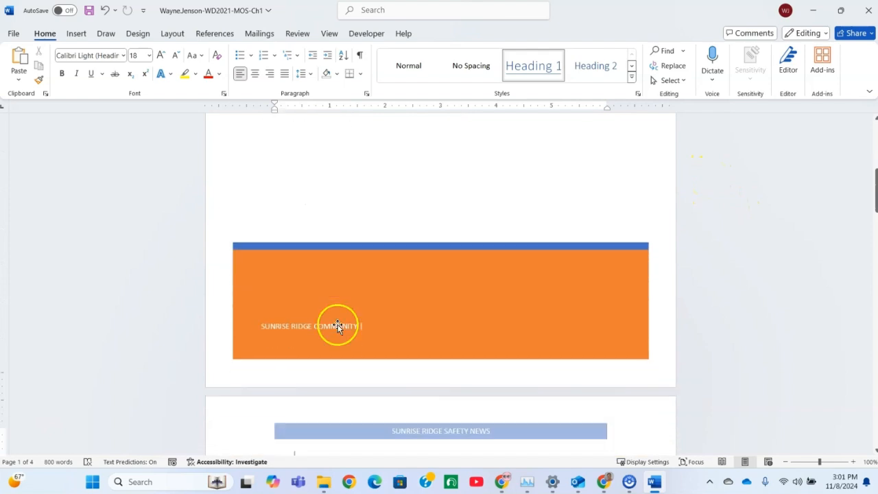
scroll(338, 323, "up", 7)
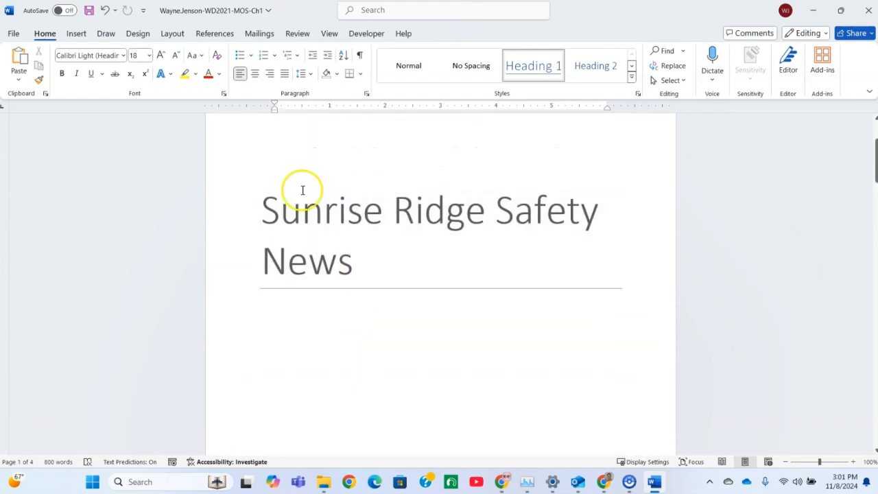
left_click(15, 36)
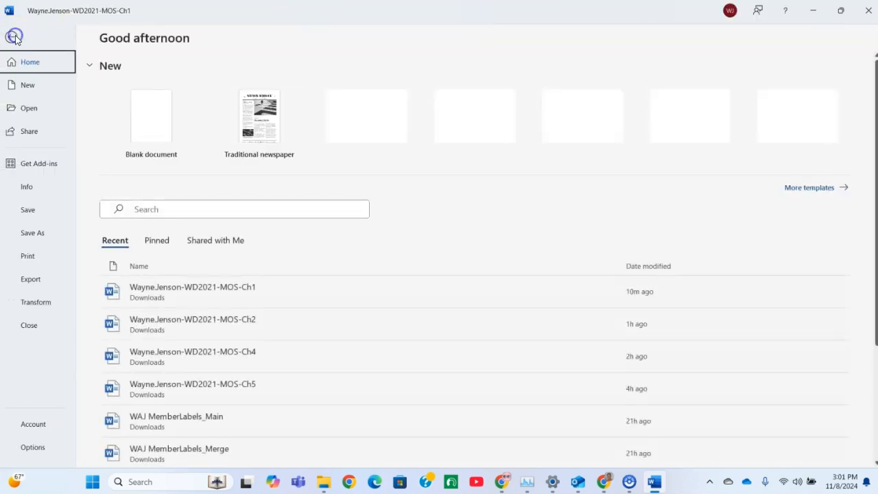
left_click(29, 191)
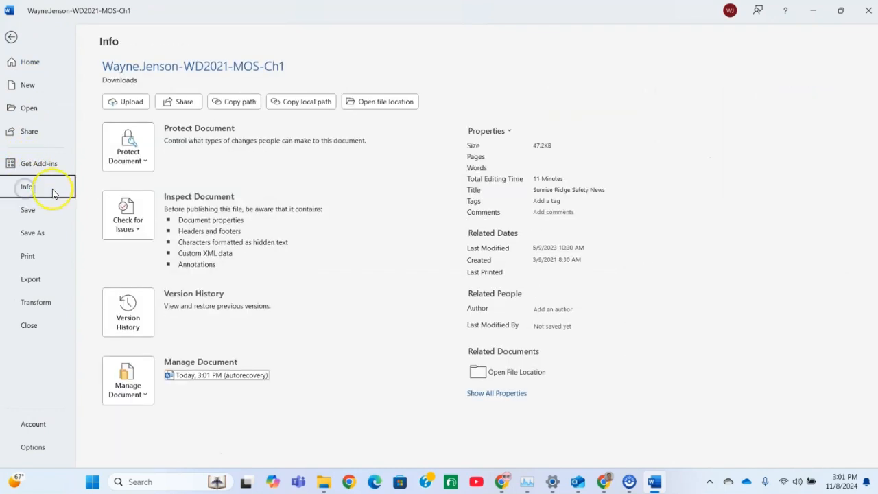
left_click(505, 398)
scroll(632, 328, "down", 1)
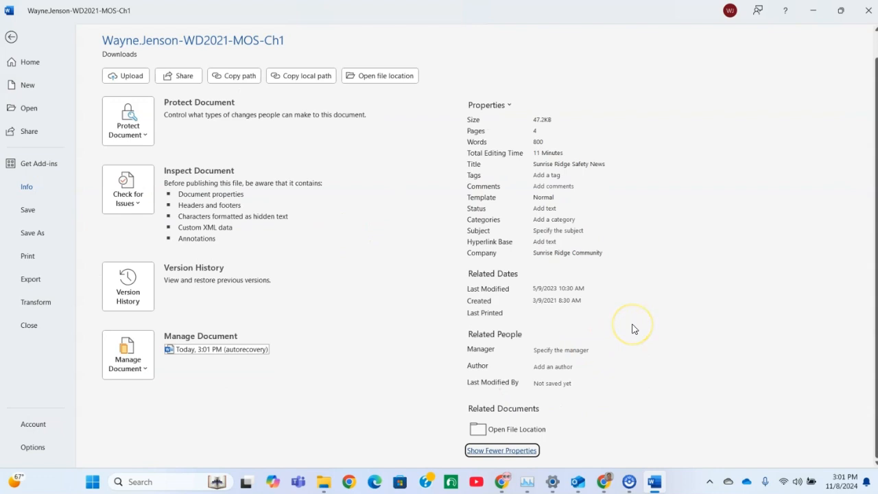
Step: Enter the author's full name in the document's Author property and check it on the cover page
left_click(551, 367)
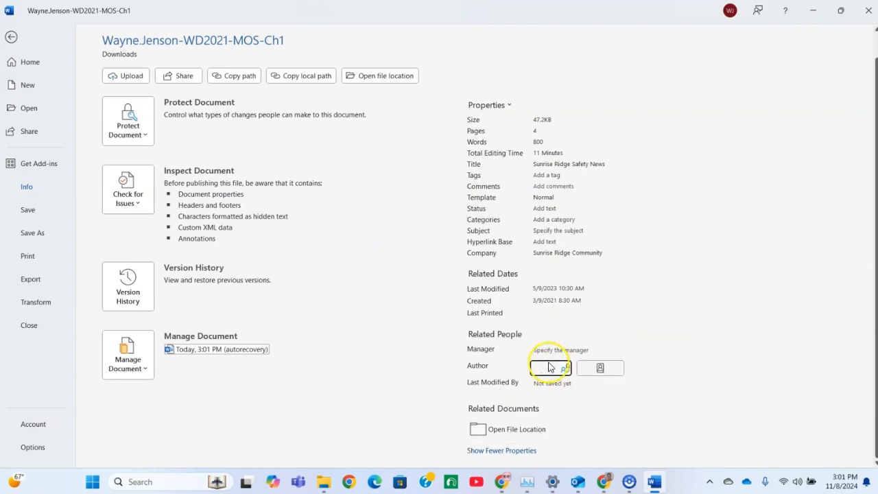
type("Br")
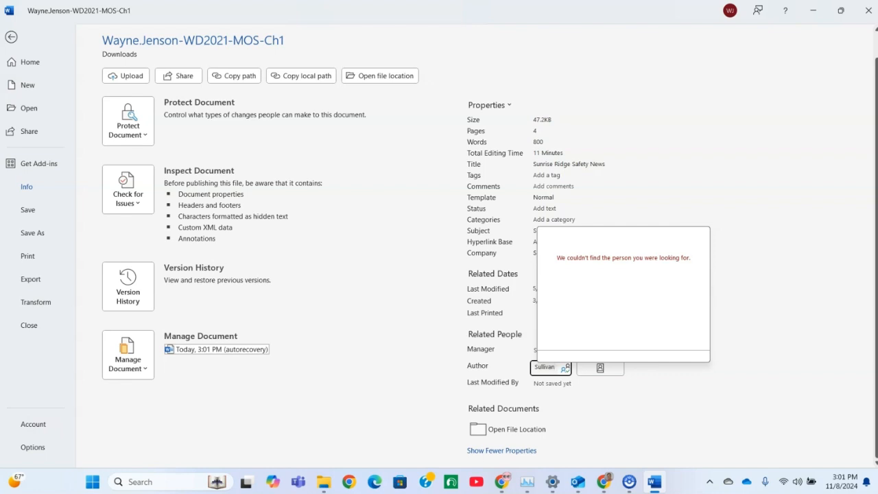
left_click(583, 370)
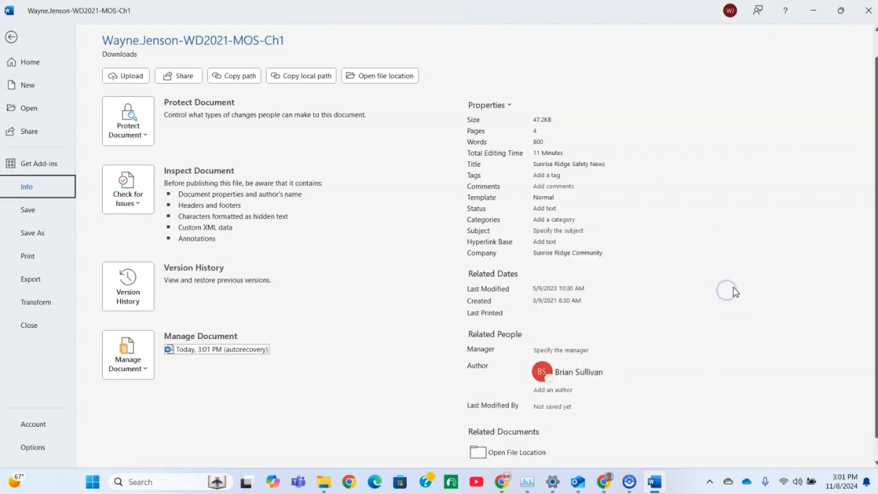
left_click(568, 387)
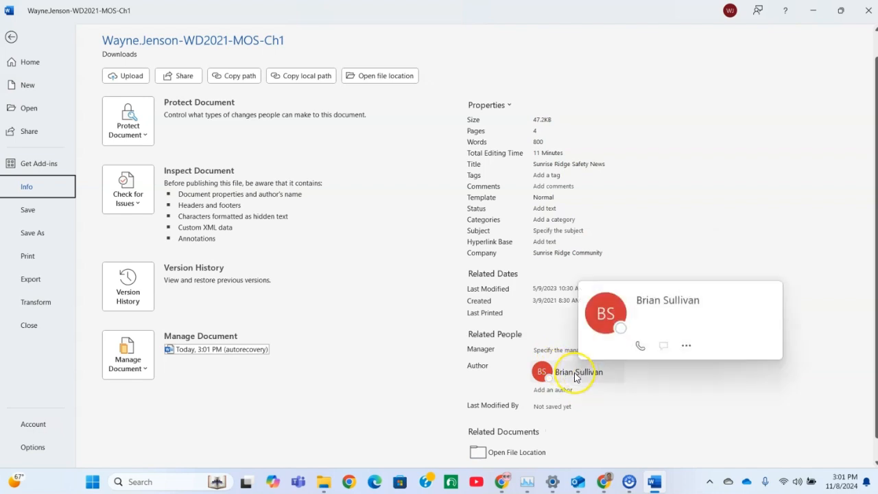
left_click(573, 373)
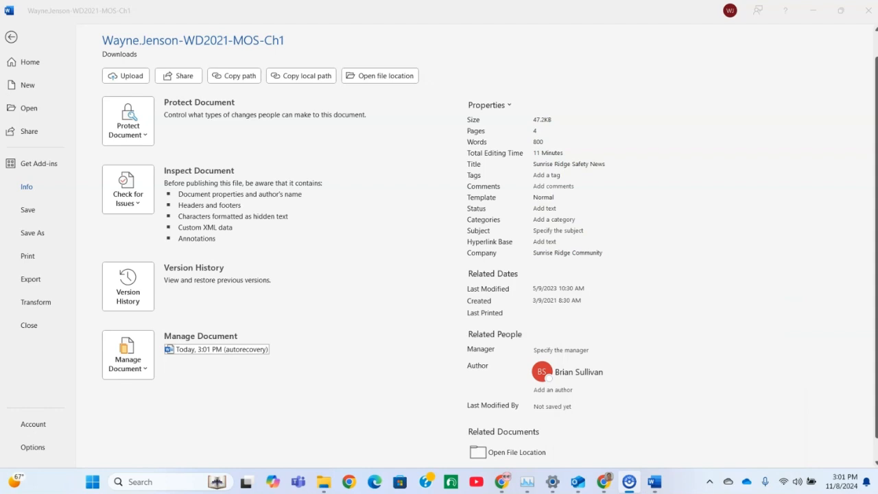
left_click(10, 39)
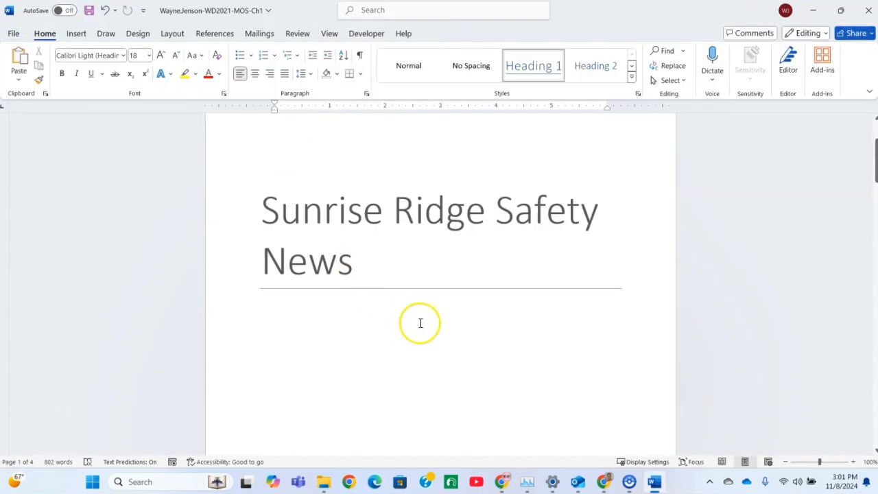
scroll(419, 321, "down", 5)
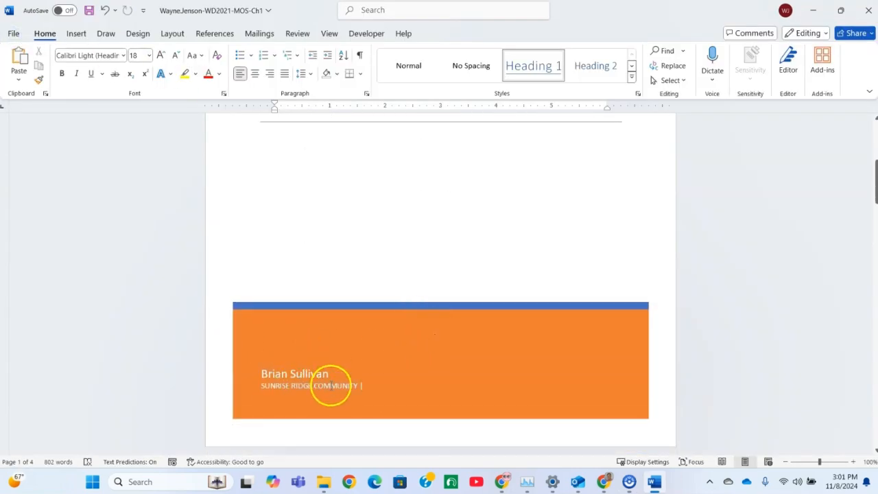